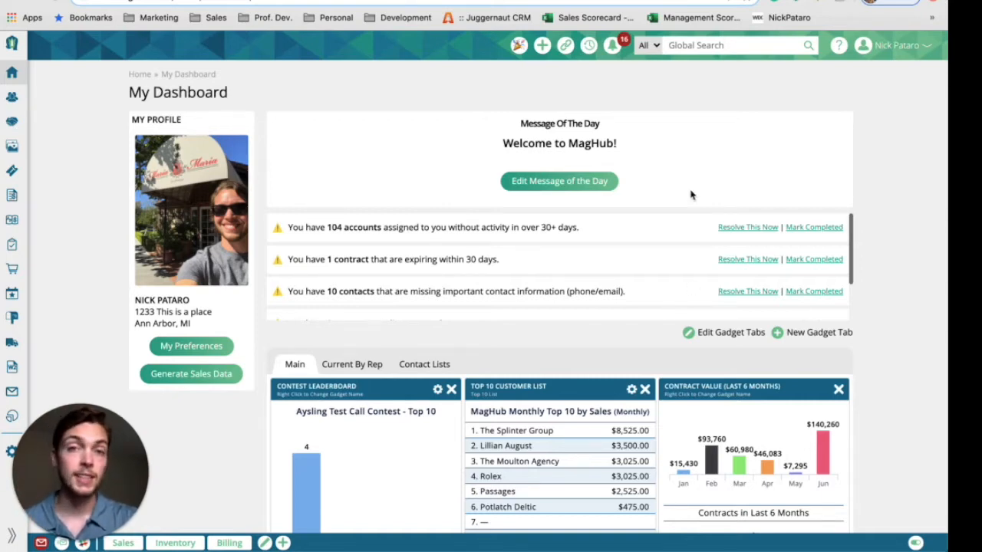
click(542, 46)
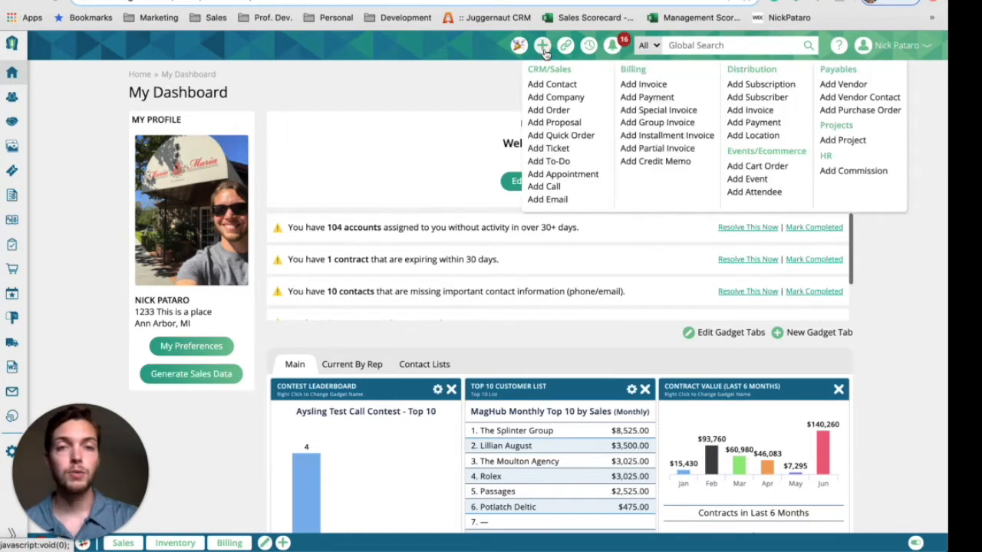
click(552, 114)
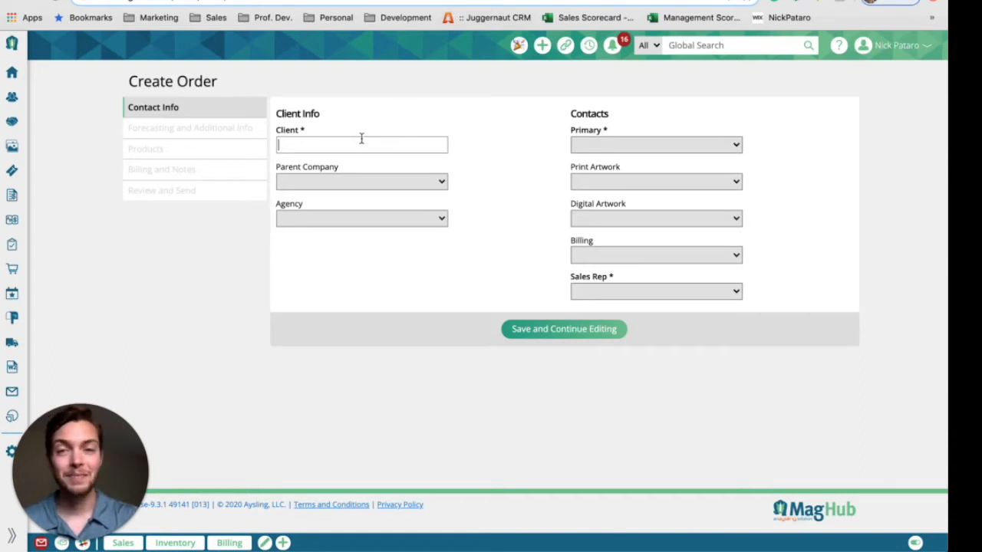
text(il)
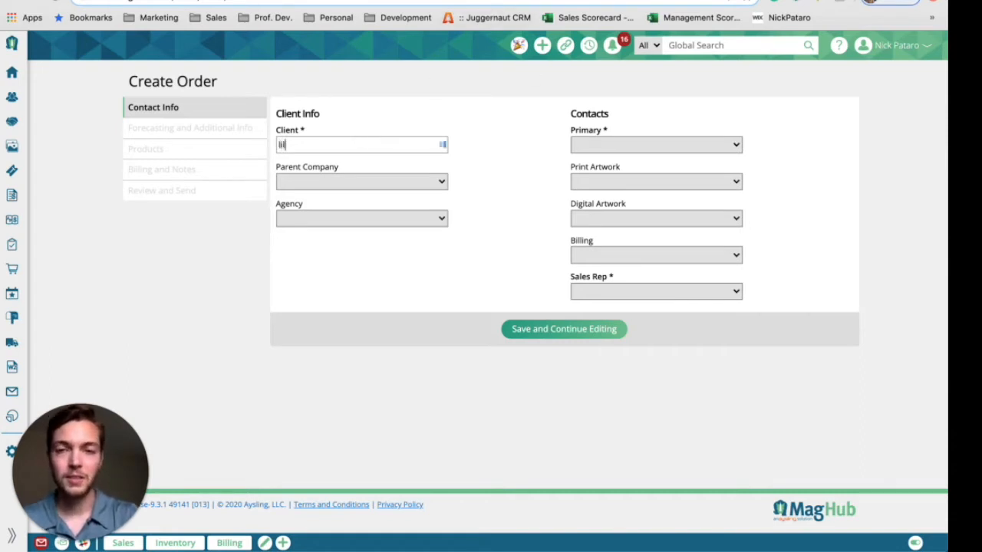
text(lian)
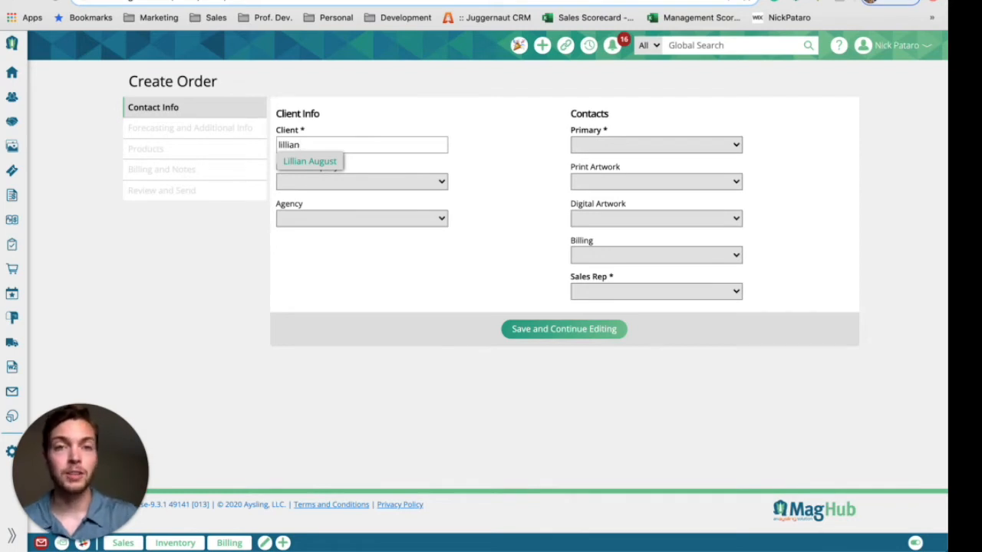
click(295, 162)
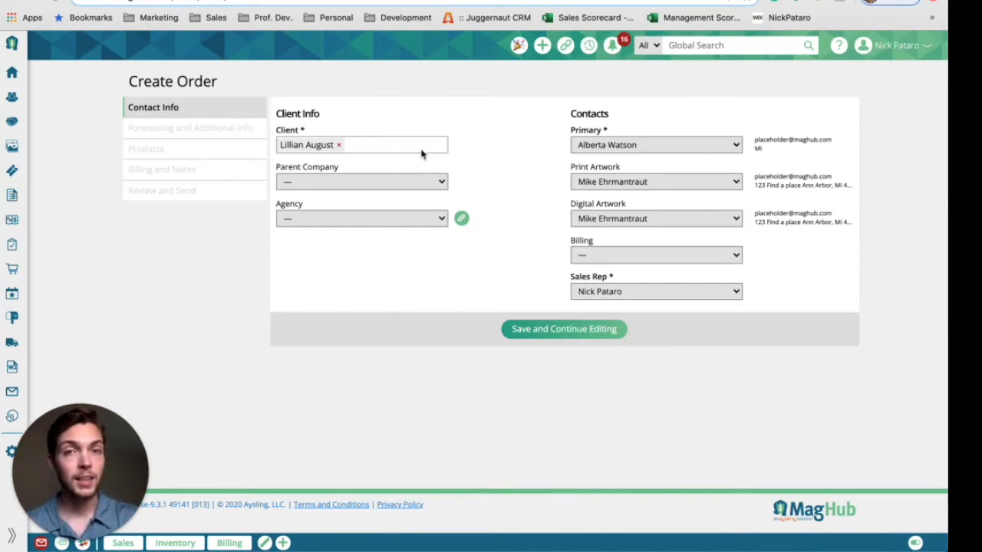
Search Companies for Lillian August and open the company record, leaving the unsaved order
click(648, 46)
click(661, 79)
text(lillian)
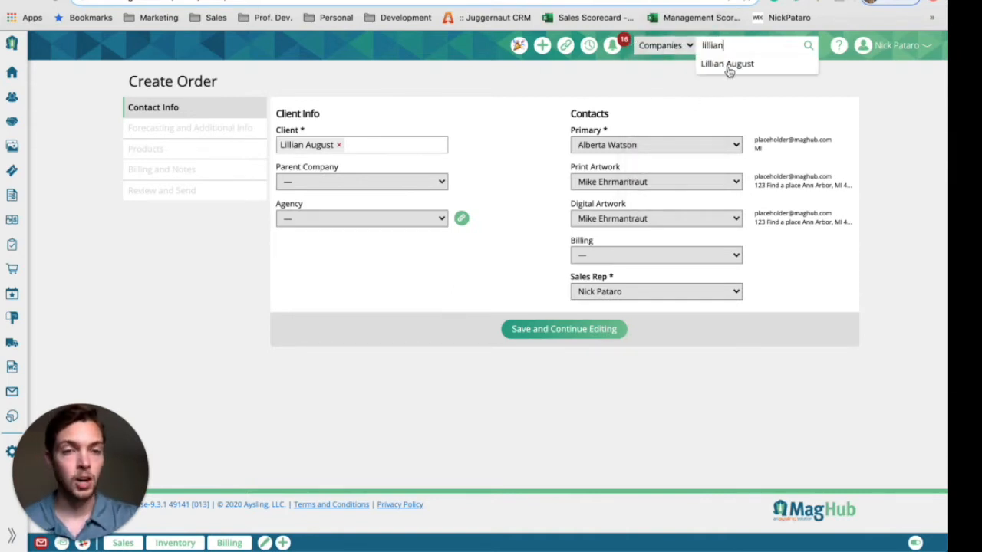
click(733, 65)
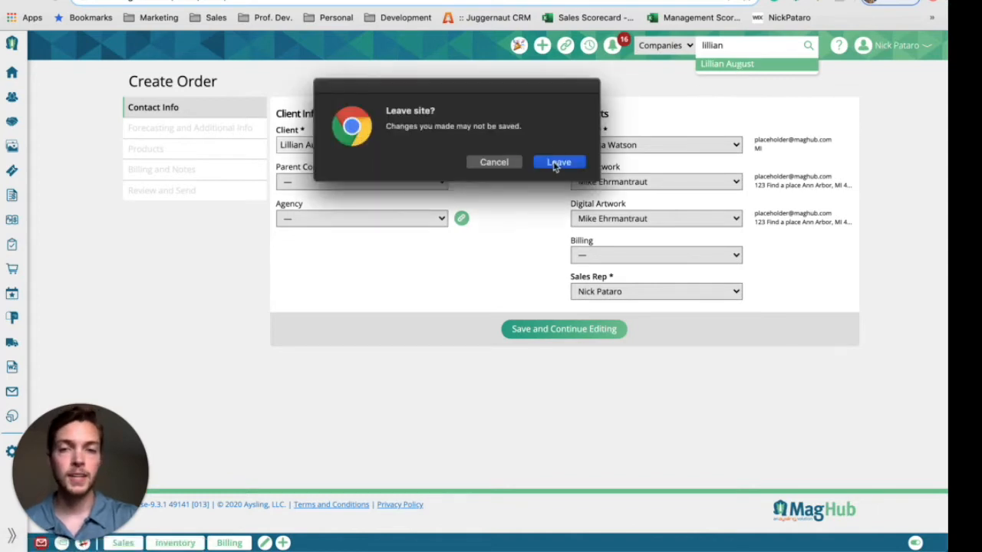
click(558, 162)
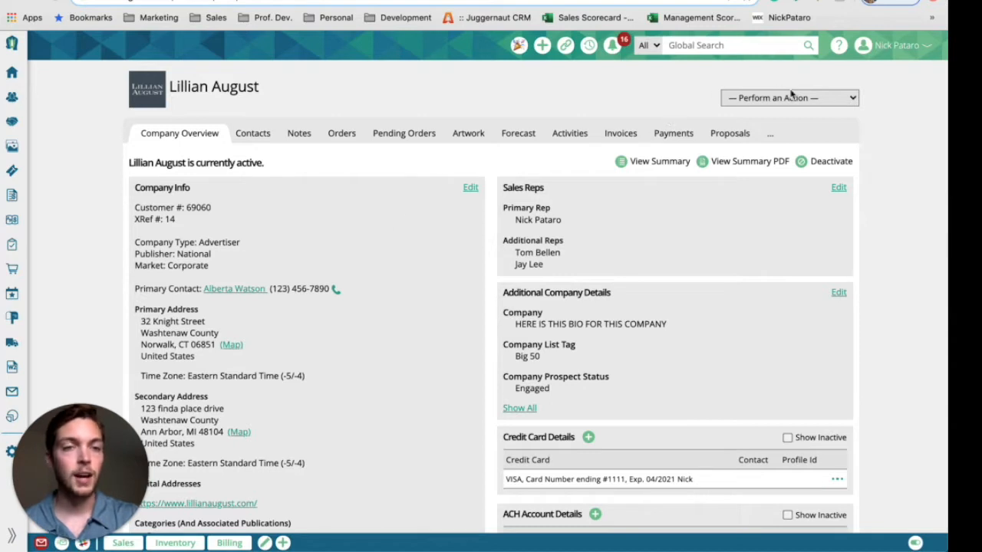
Start a new order from the company's Pending Orders
click(811, 97)
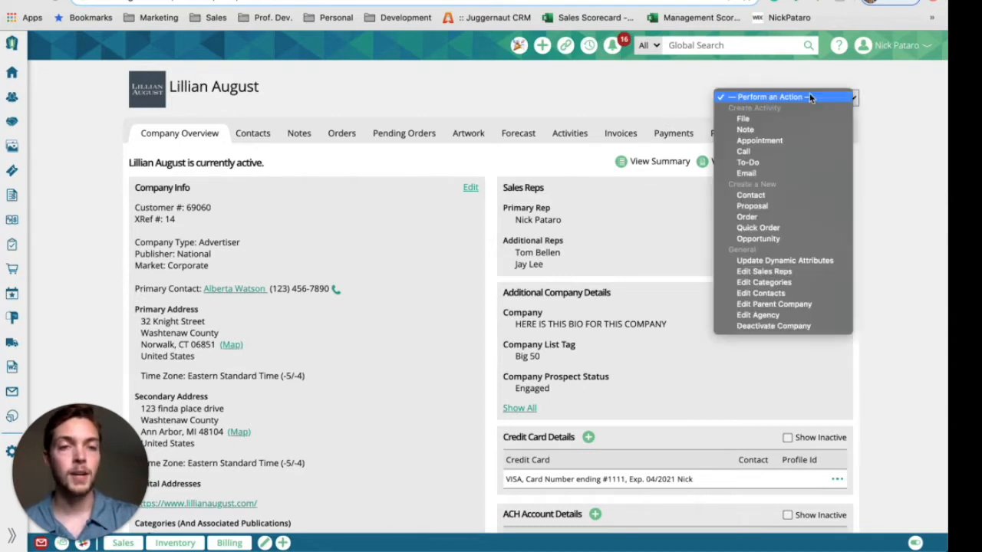
click(791, 218)
click(409, 135)
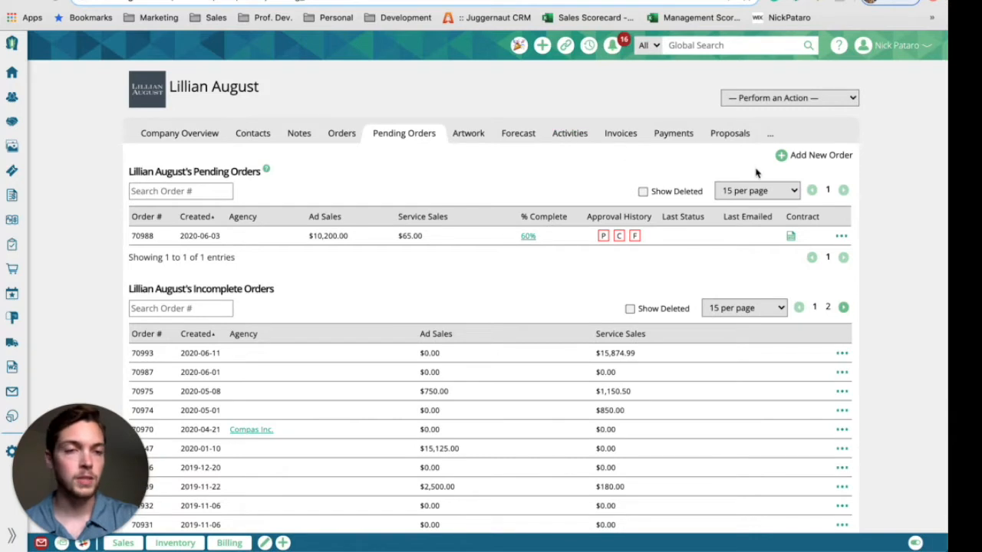
click(815, 158)
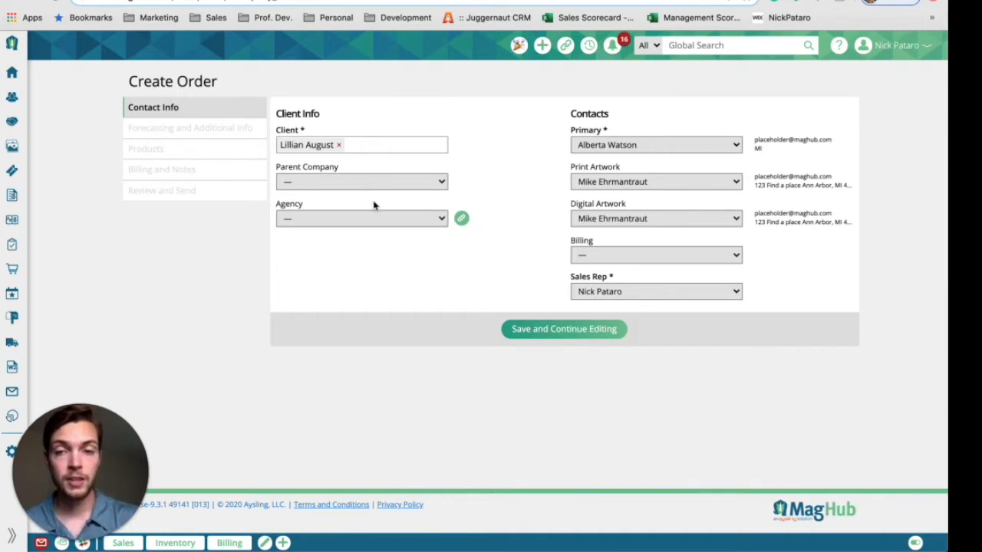
Set the order's agency to Compas Inc., choose the first Compas Inc. contact for billing, and save the contact info
drag(281, 207, 303, 210)
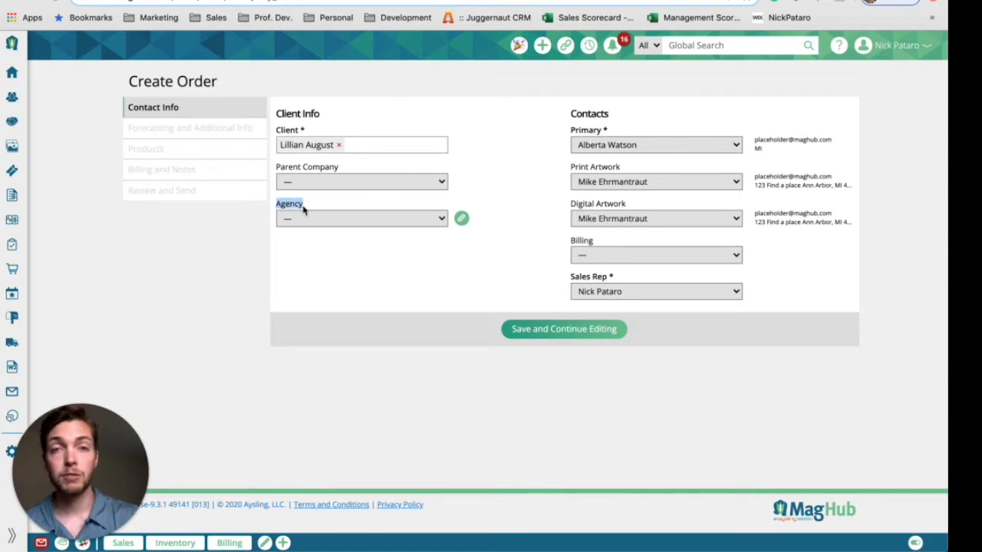
click(407, 218)
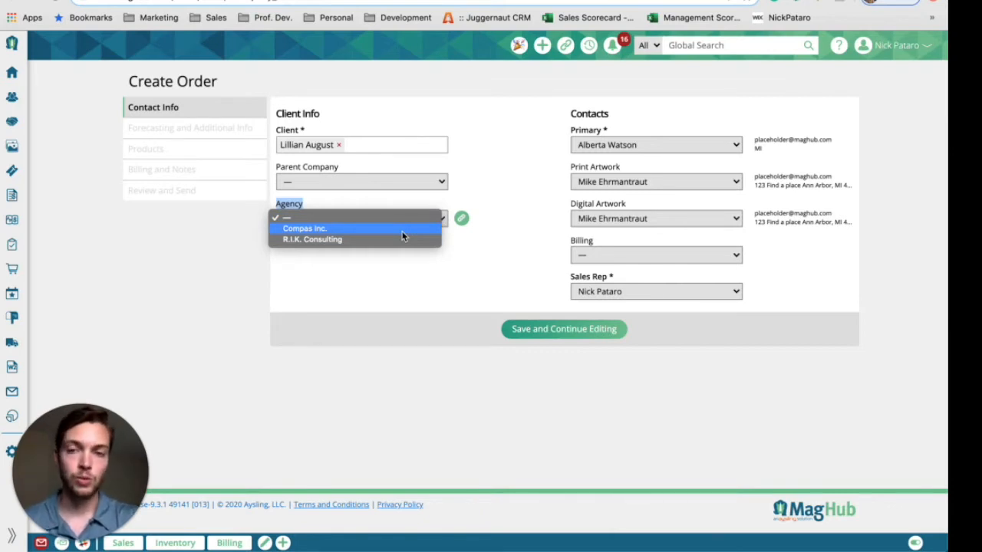
click(402, 230)
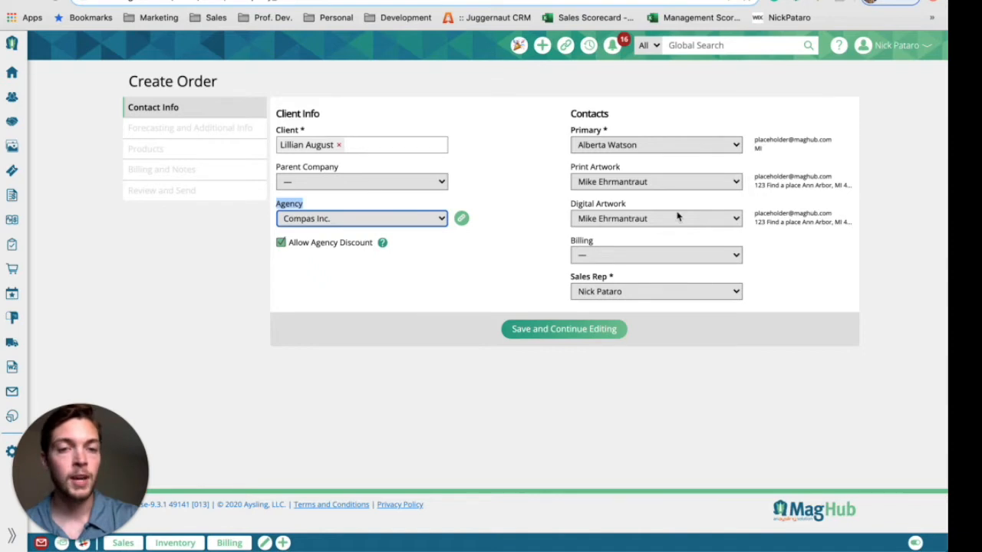
click(714, 256)
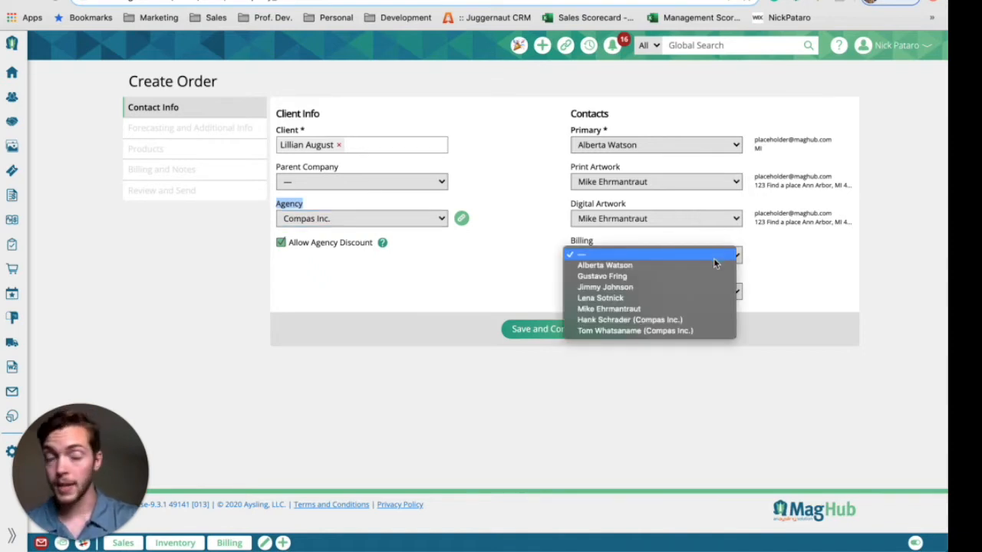
click(695, 320)
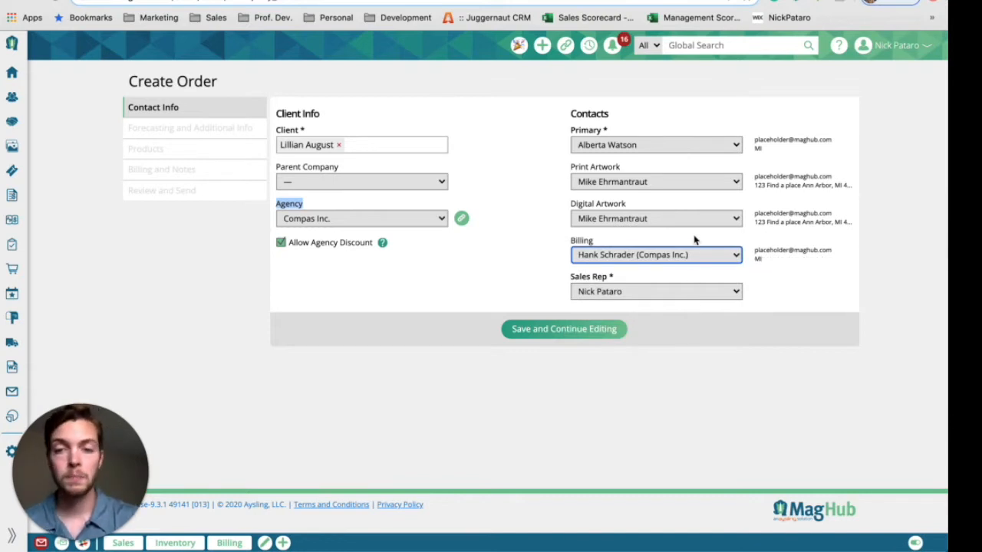
click(564, 336)
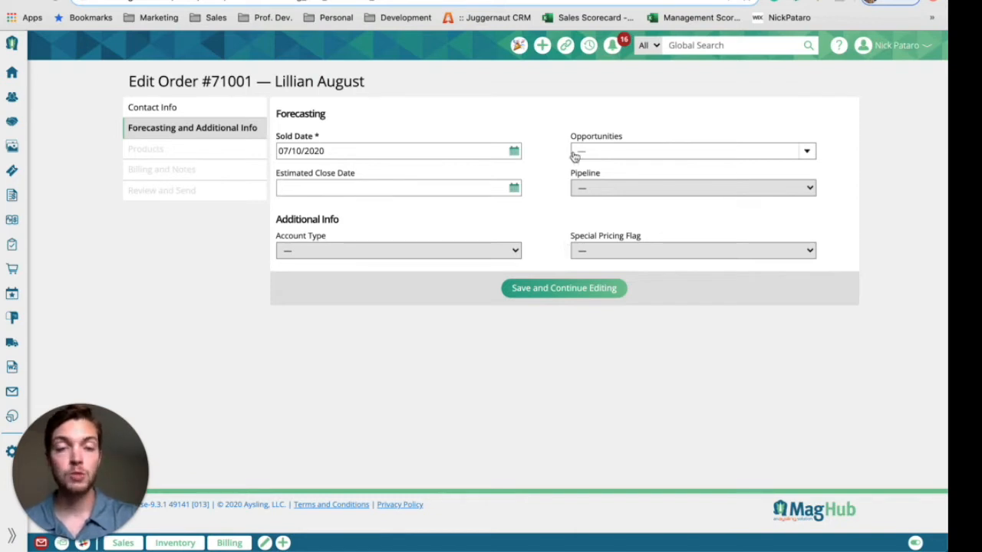
Set the order's pipeline to Default Pipeline with confidence level 60% - WARM, and save the forecasting info
click(664, 187)
click(664, 198)
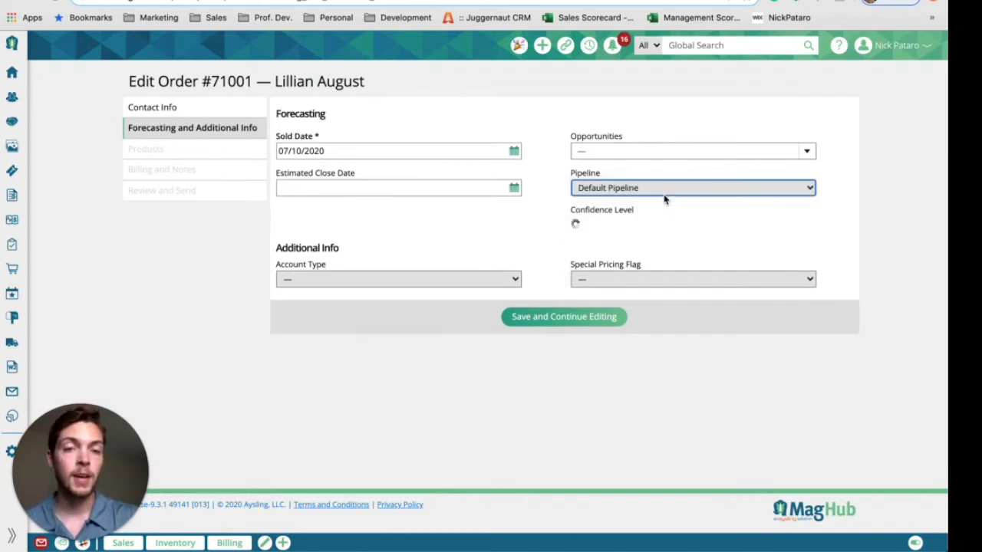
click(704, 224)
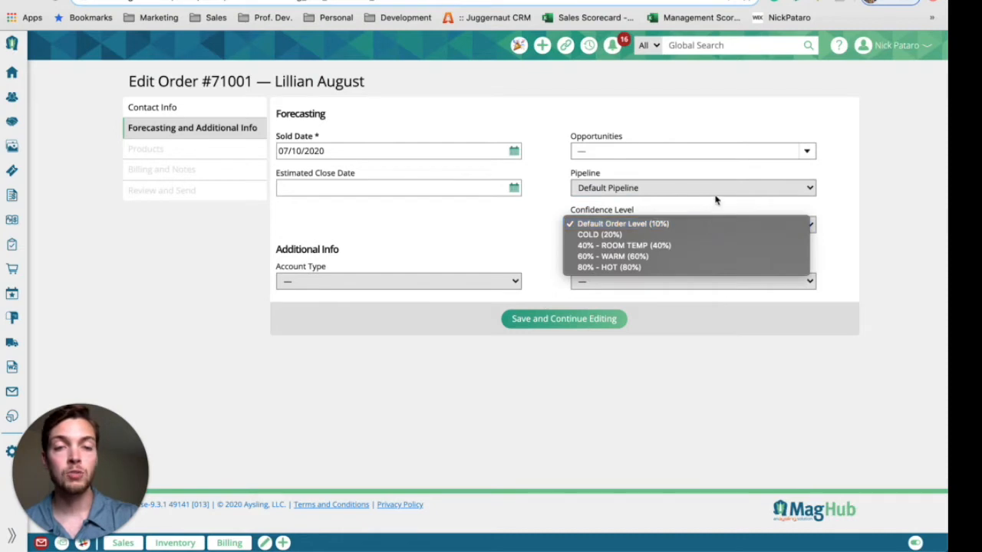
click(699, 256)
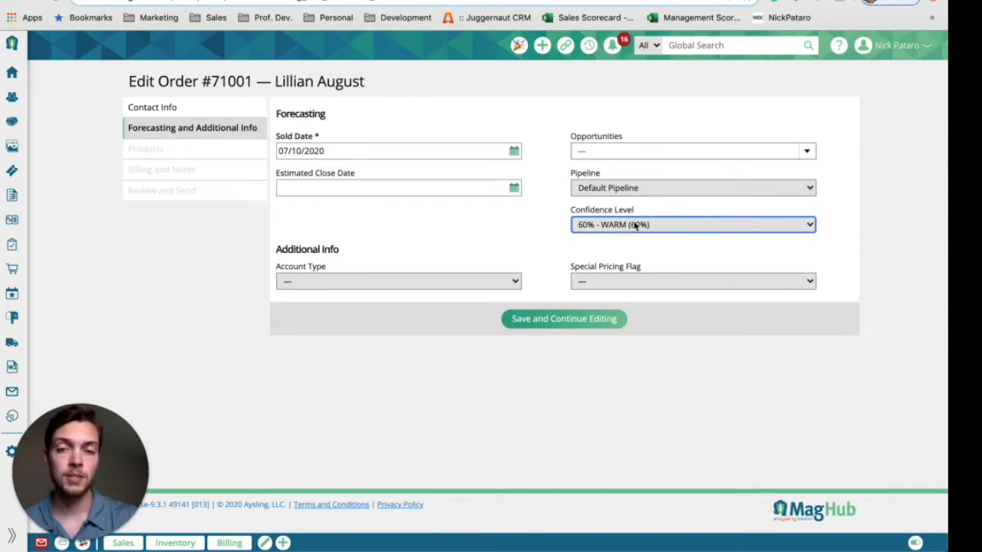
drag(277, 250, 343, 256)
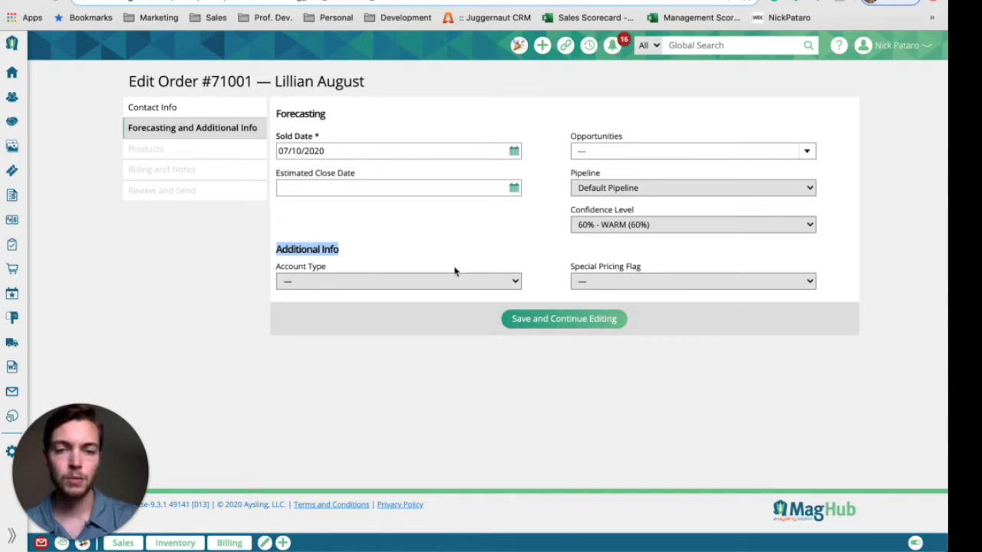
click(550, 319)
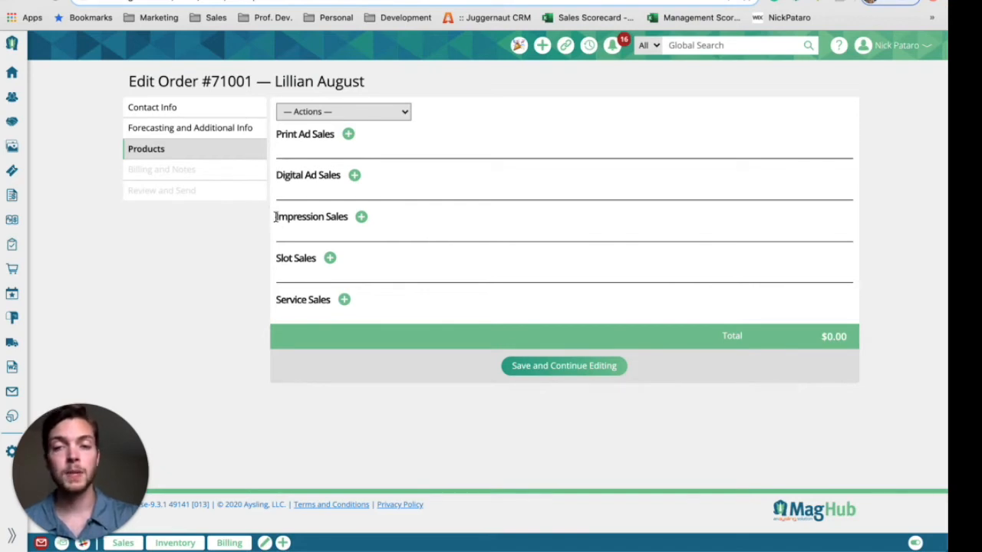
drag(276, 217, 346, 218)
drag(277, 258, 321, 258)
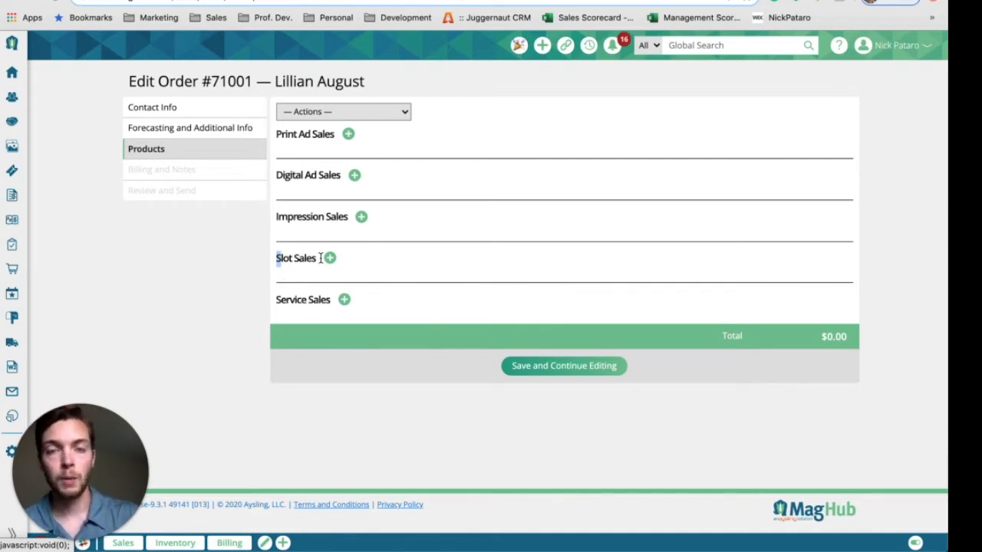
click(288, 261)
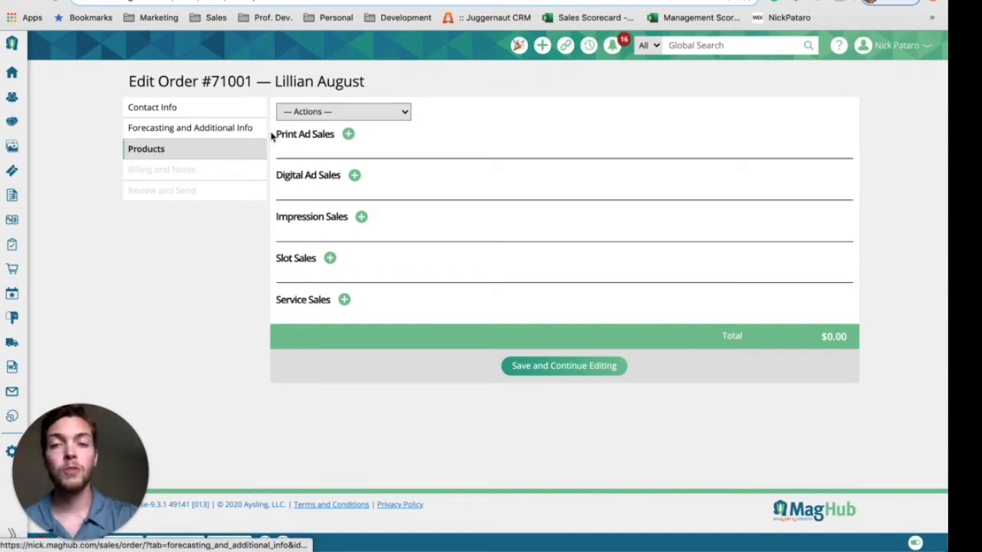
drag(276, 133, 333, 135)
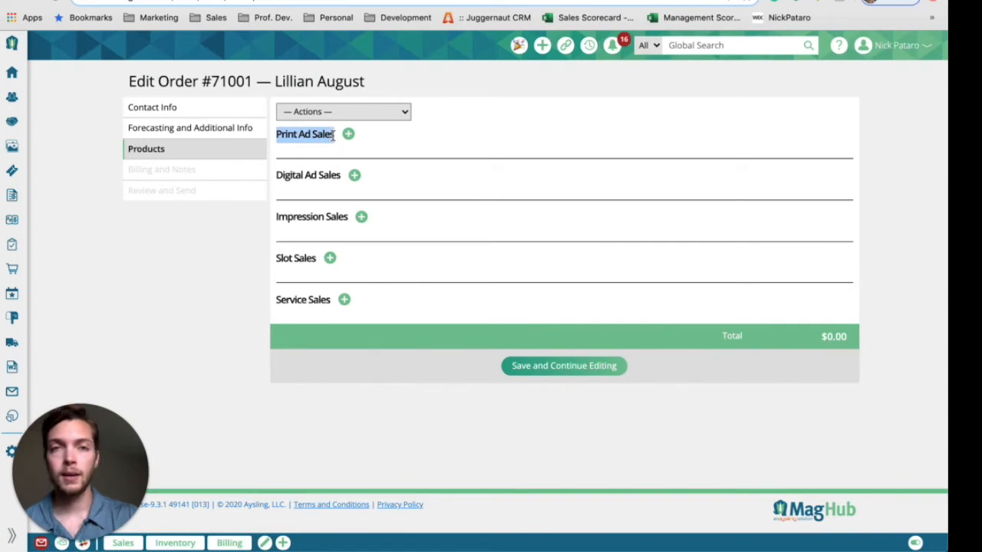
Begin a print ad line in MagHub Monthly with the Print Rate Card and the 2/3 Vertical ad size
click(348, 134)
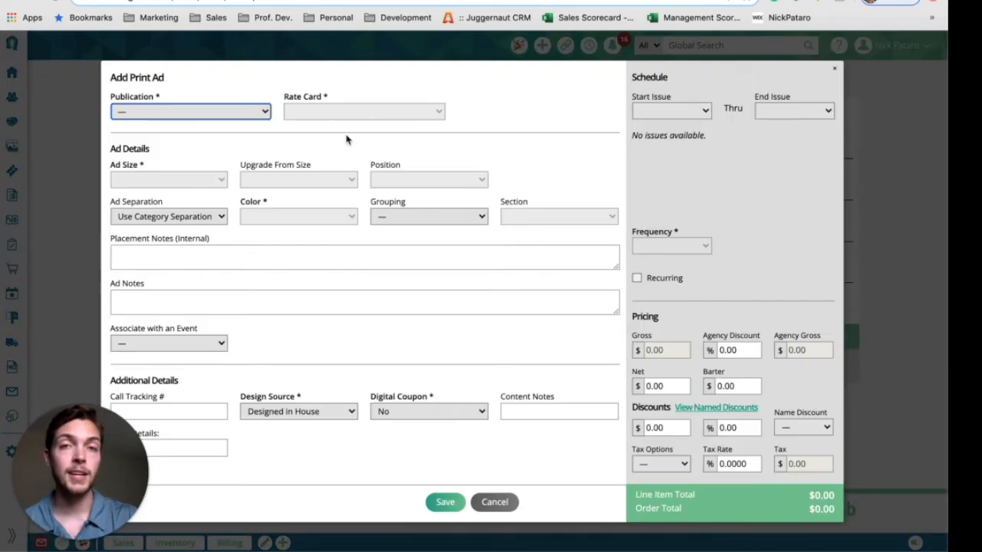
click(260, 112)
click(249, 155)
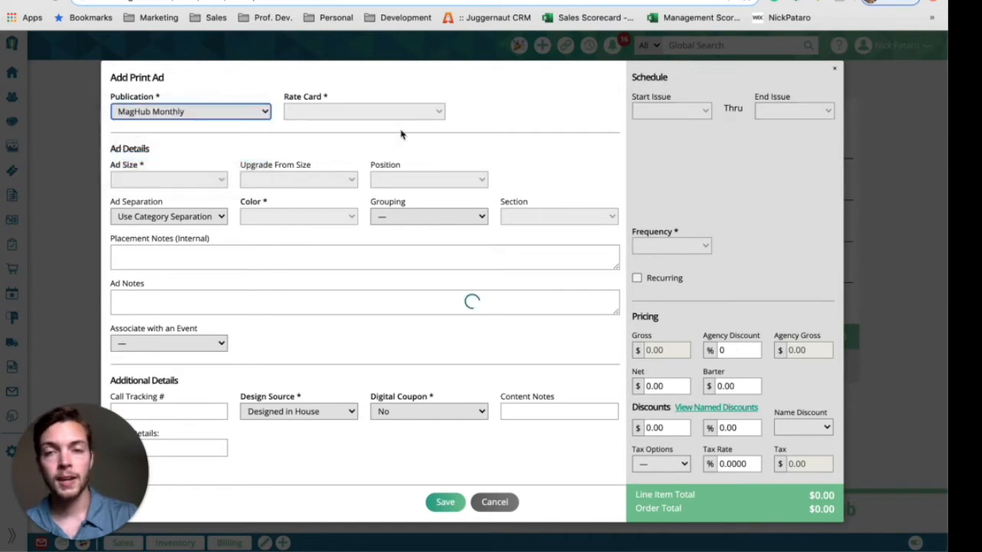
click(424, 112)
click(314, 131)
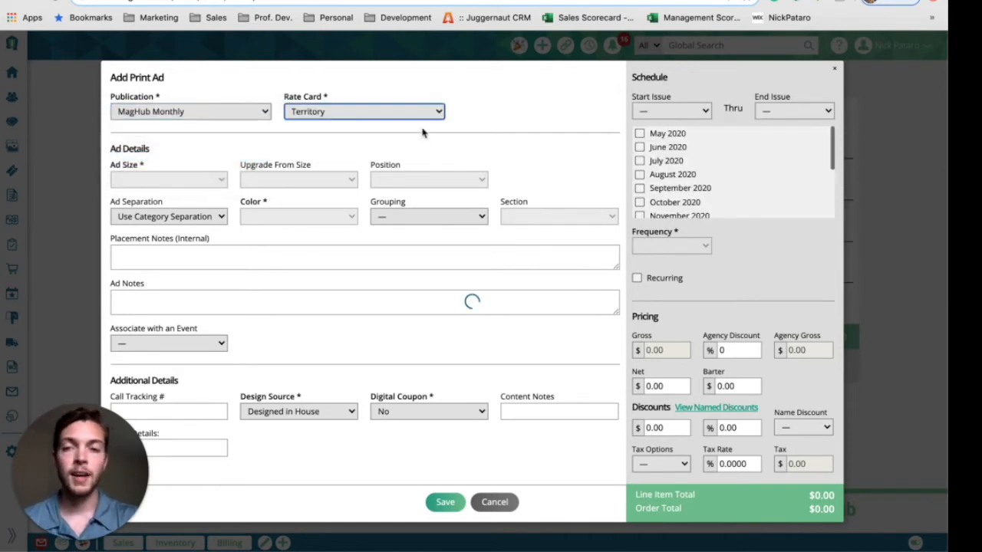
click(431, 113)
click(431, 101)
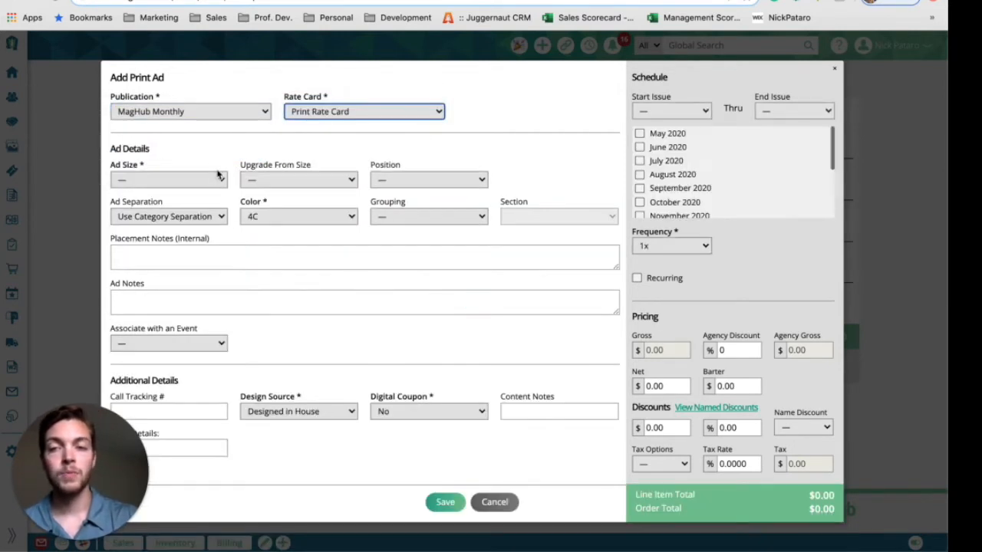
click(219, 177)
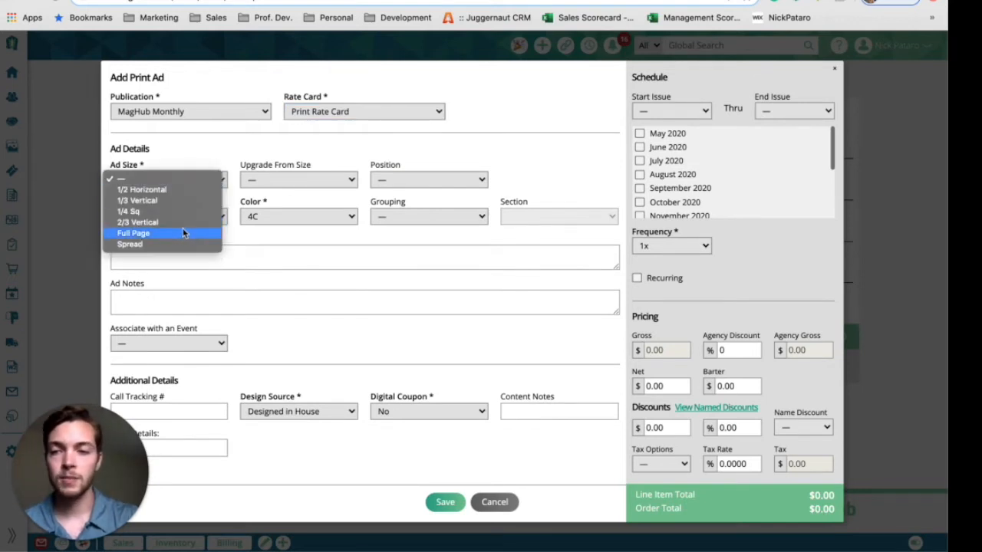
click(183, 224)
Schedule the print ad individually for the August, September and October 2020 issues
click(640, 174)
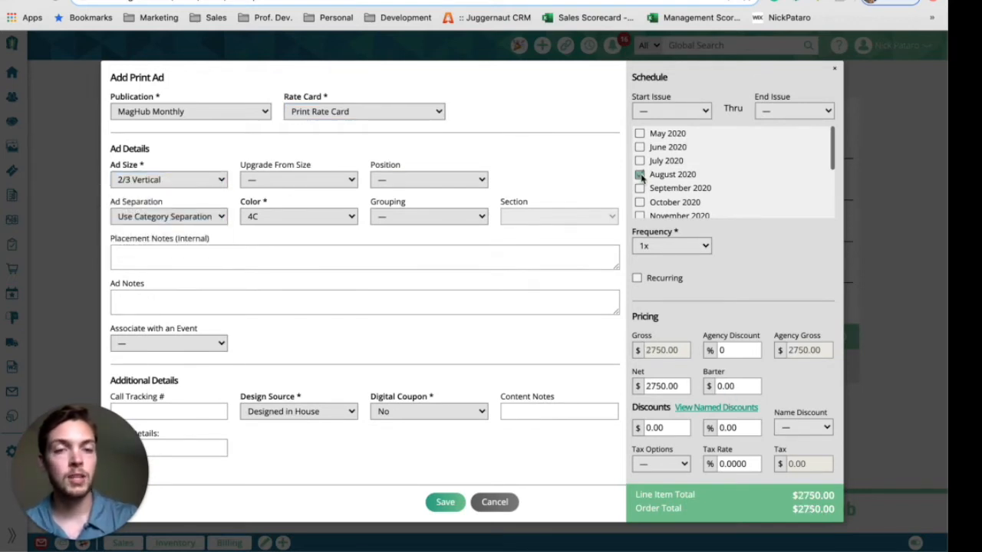
click(640, 187)
click(640, 202)
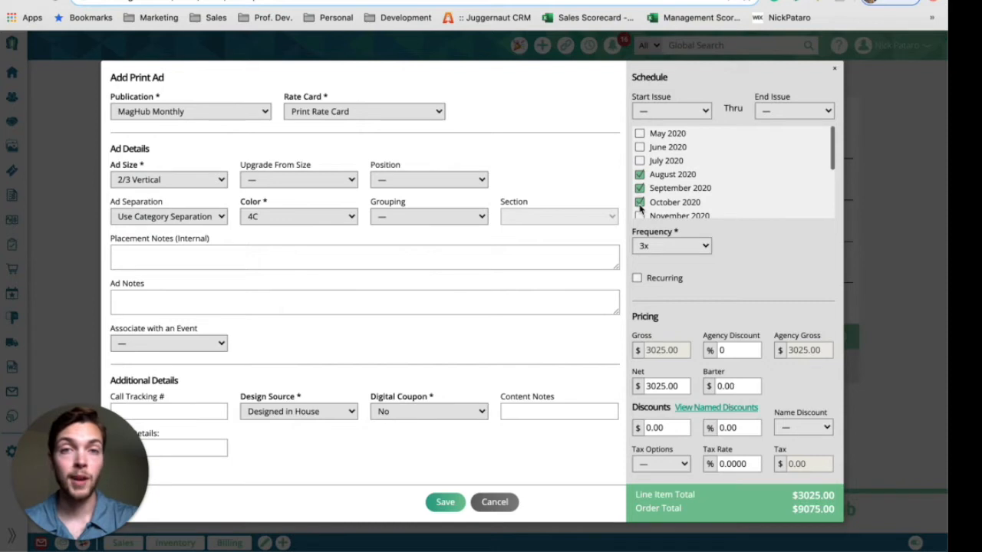
scroll(640, 205, down, 2)
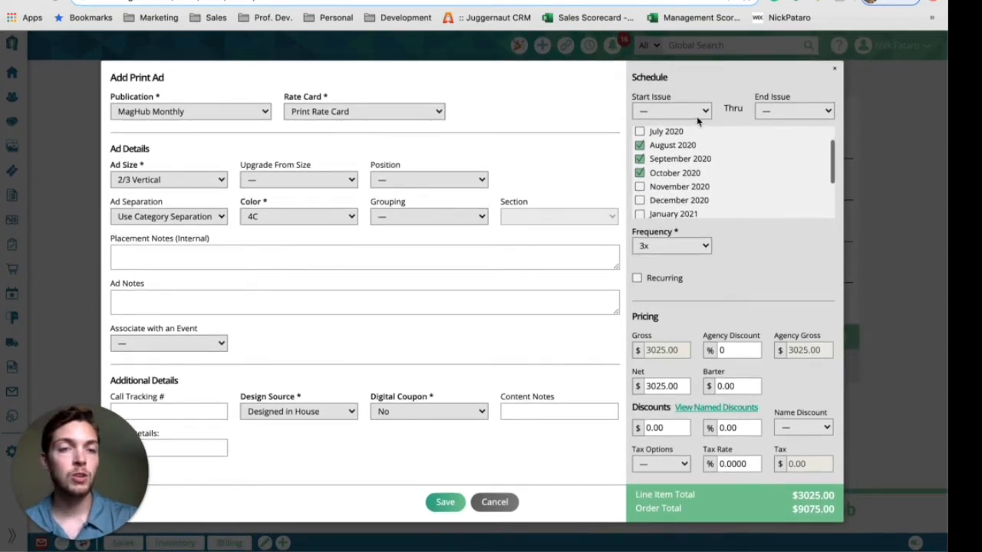
Reschedule the print ad as a continuous issue range from September 2020 through June 2021
click(696, 115)
click(681, 165)
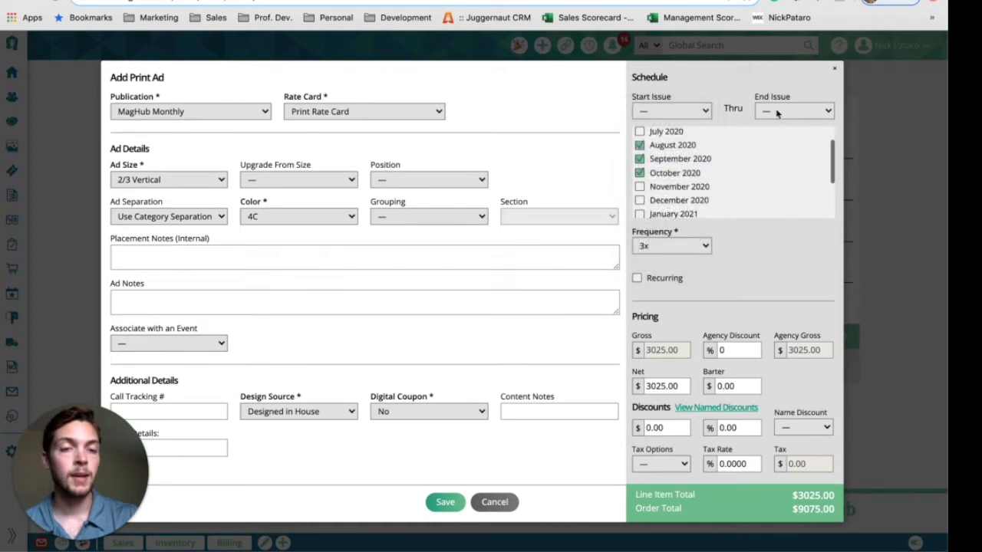
click(817, 112)
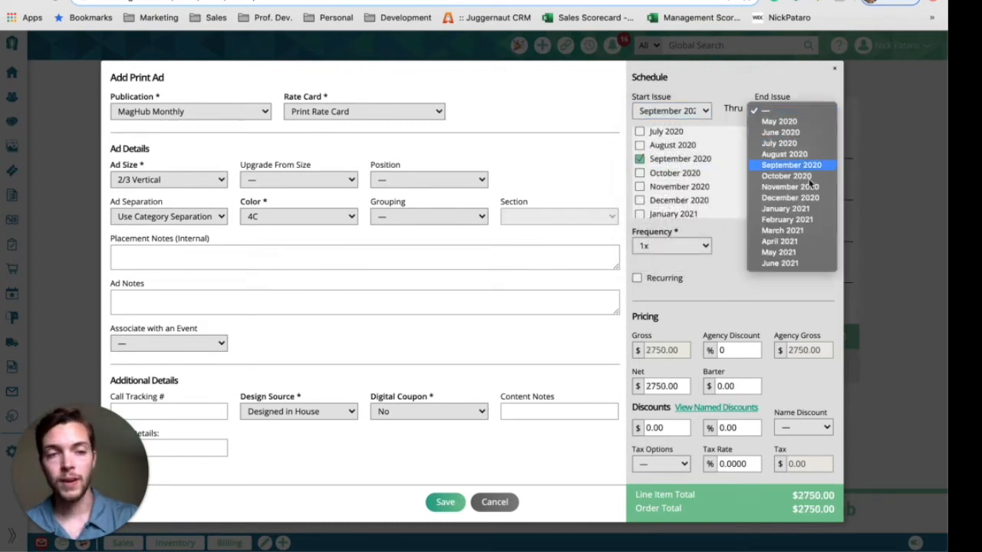
click(802, 264)
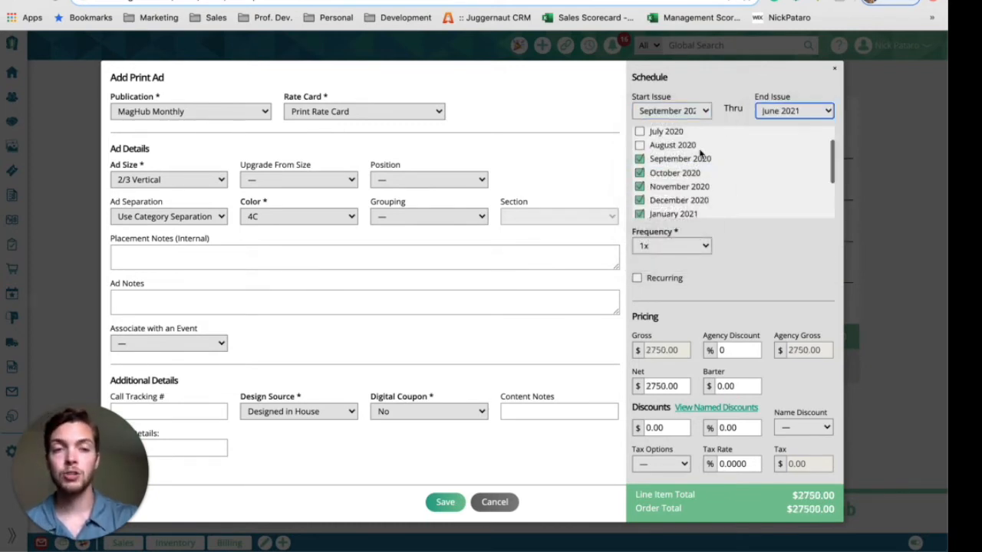
scroll(694, 154, down, 2)
scroll(659, 191, up, 3)
scroll(657, 181, down, 4)
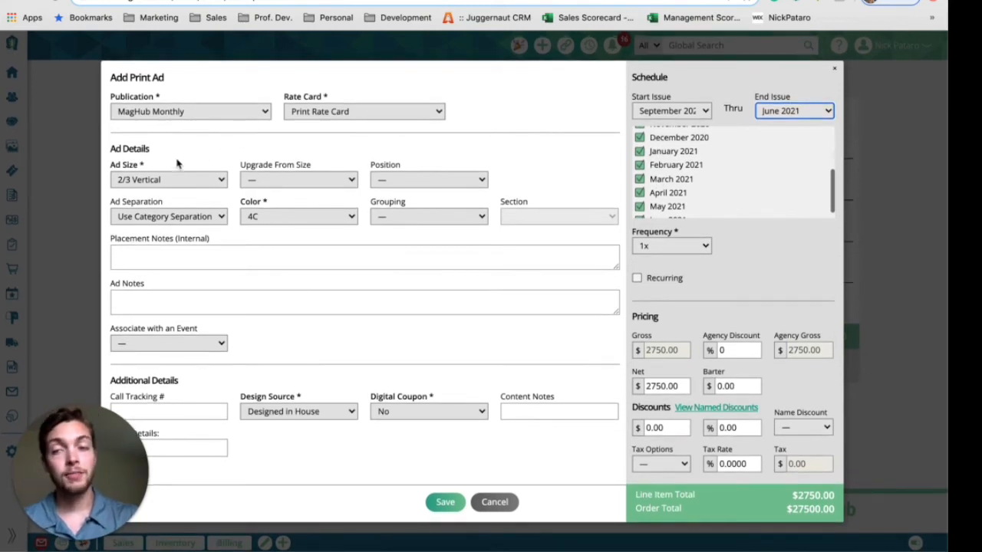
Set the print ad's separation to 16 pages and review the available grouping options
drag(110, 203, 135, 209)
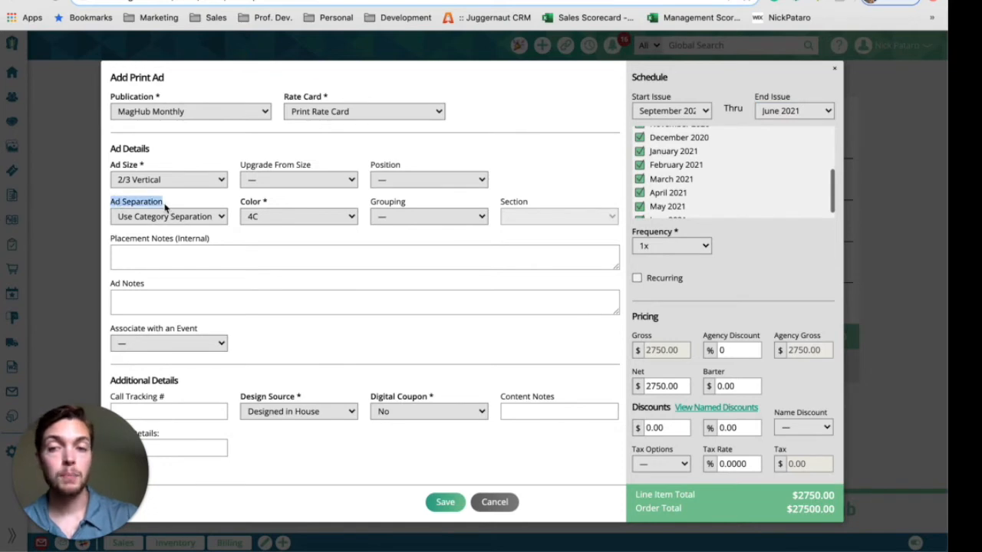
click(193, 218)
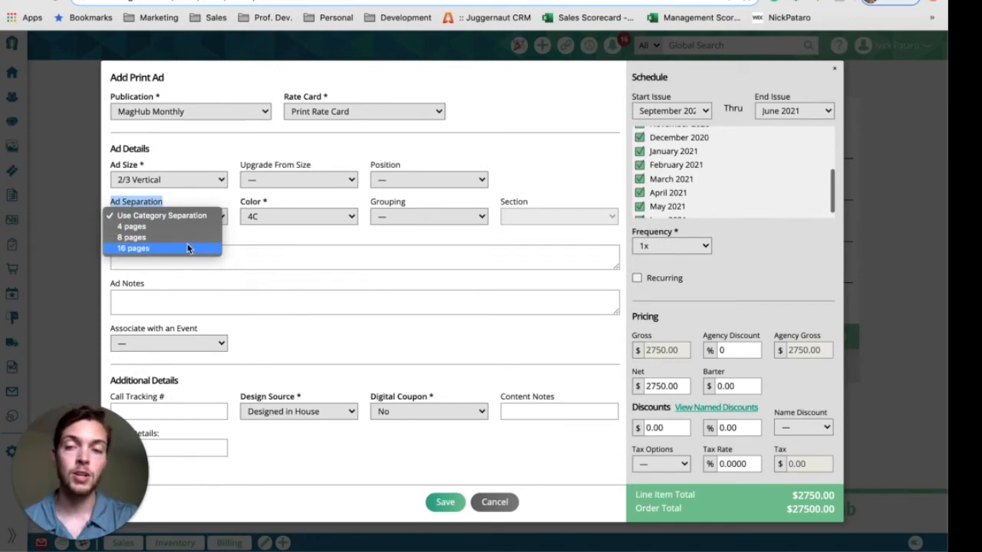
click(188, 248)
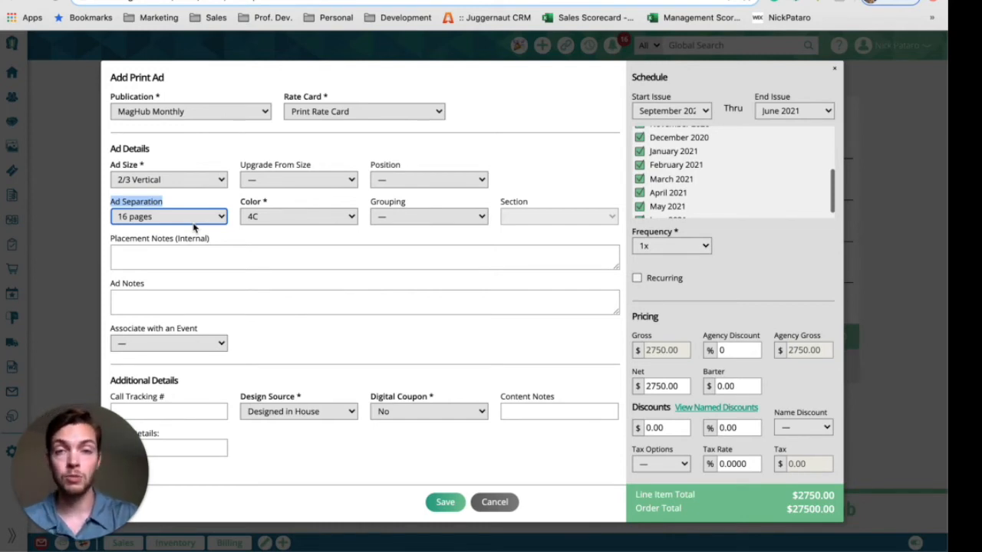
click(254, 195)
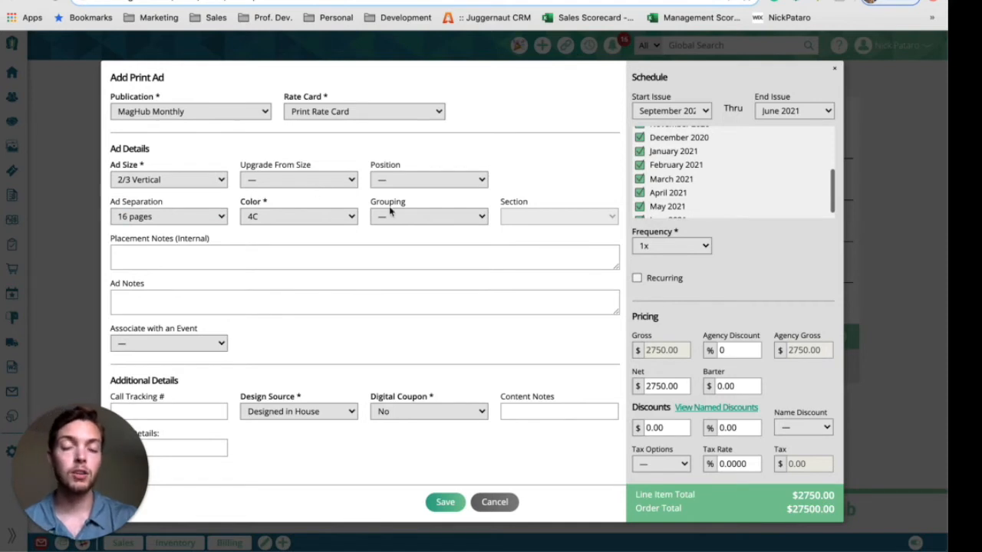
click(424, 220)
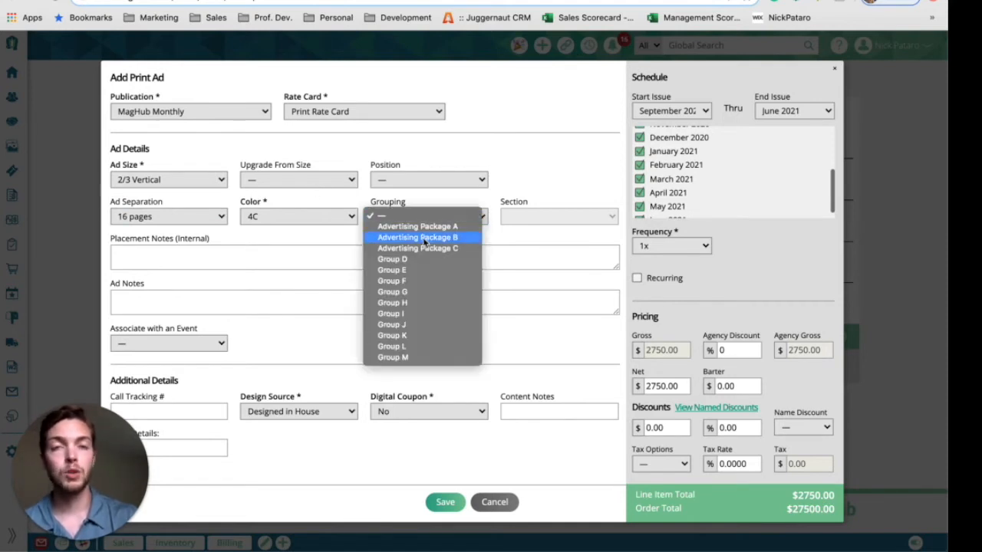
click(445, 198)
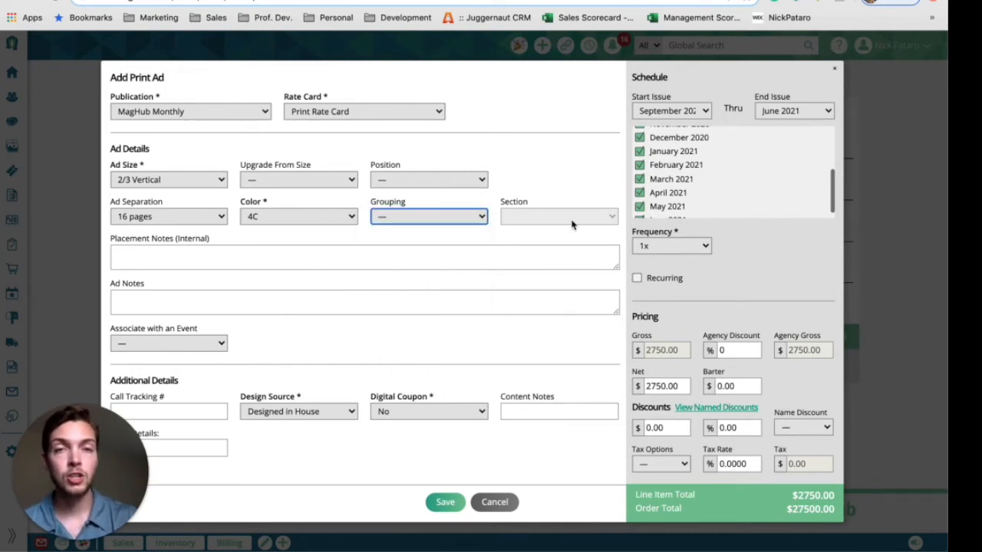
Enter the internal placement note "This customer wants to be on the RH page" and the ad note "You're the best!"
click(414, 259)
text(This customer w)
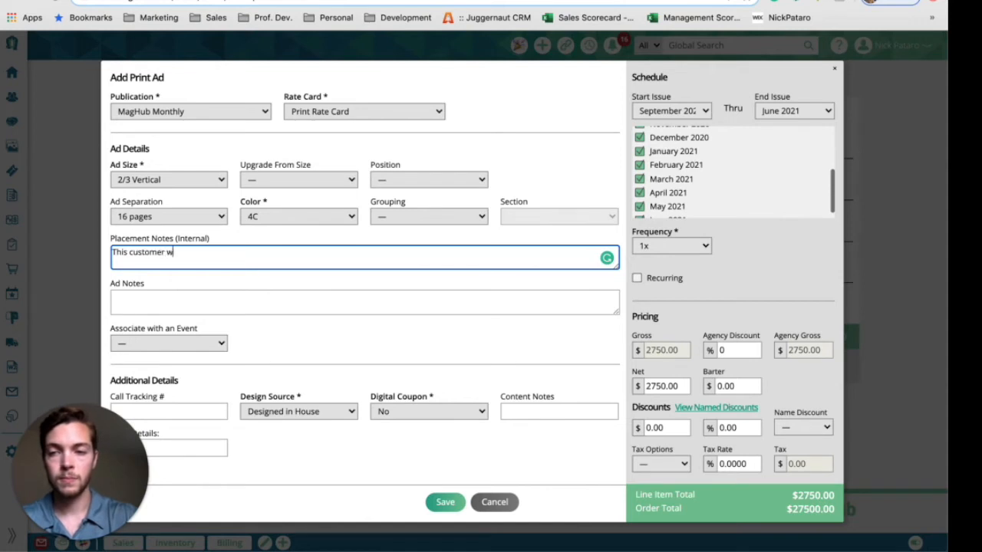
text(ants to be on the)
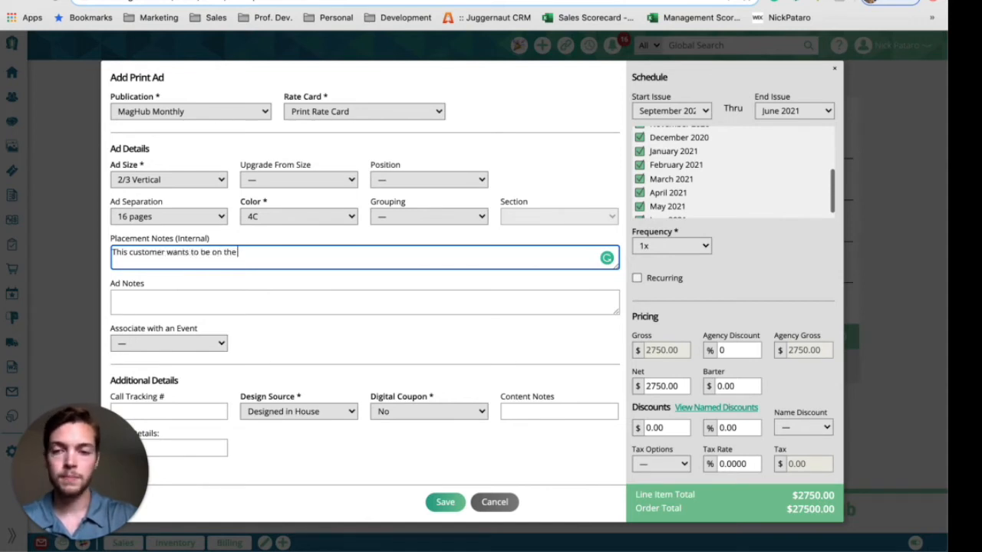
text( RH page)
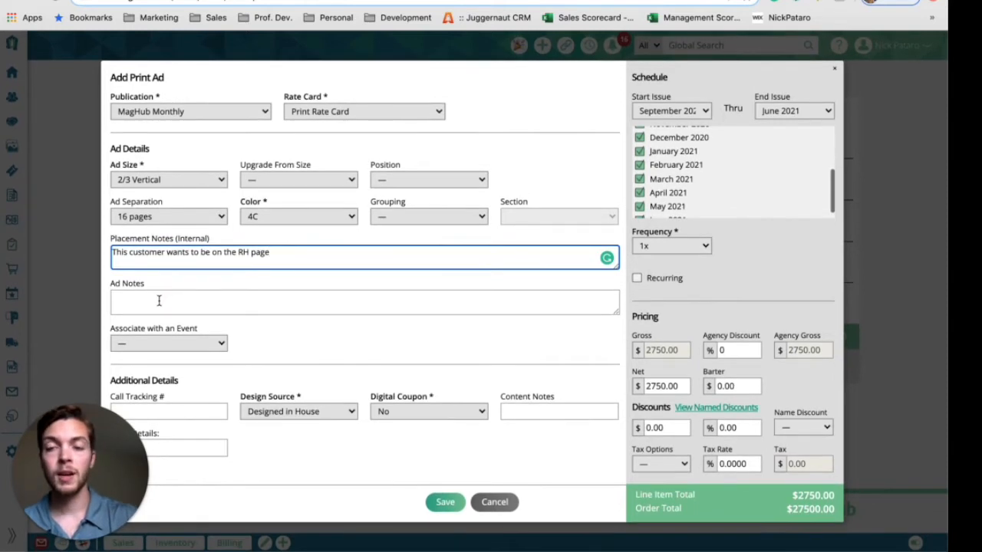
click(159, 301)
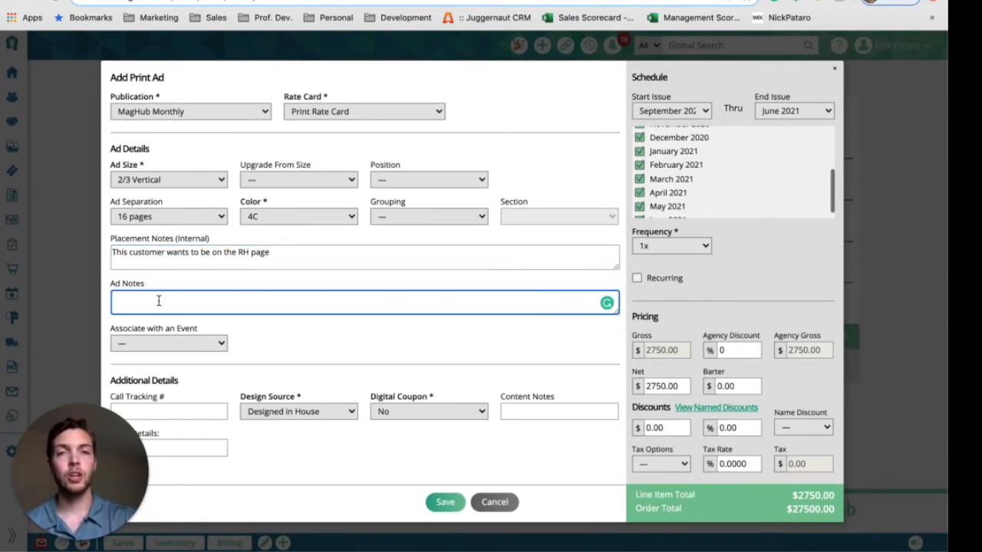
text(You're the bes)
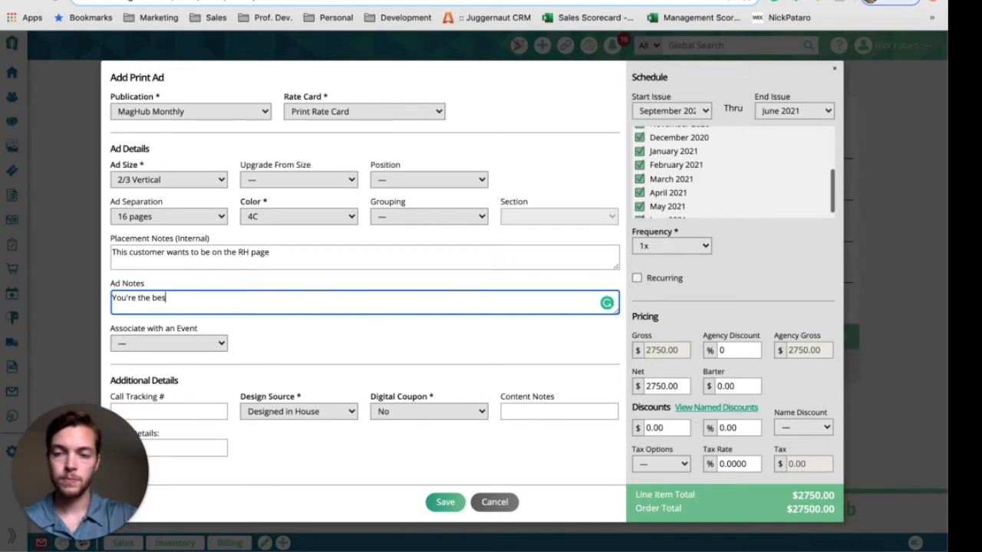
text(t!)
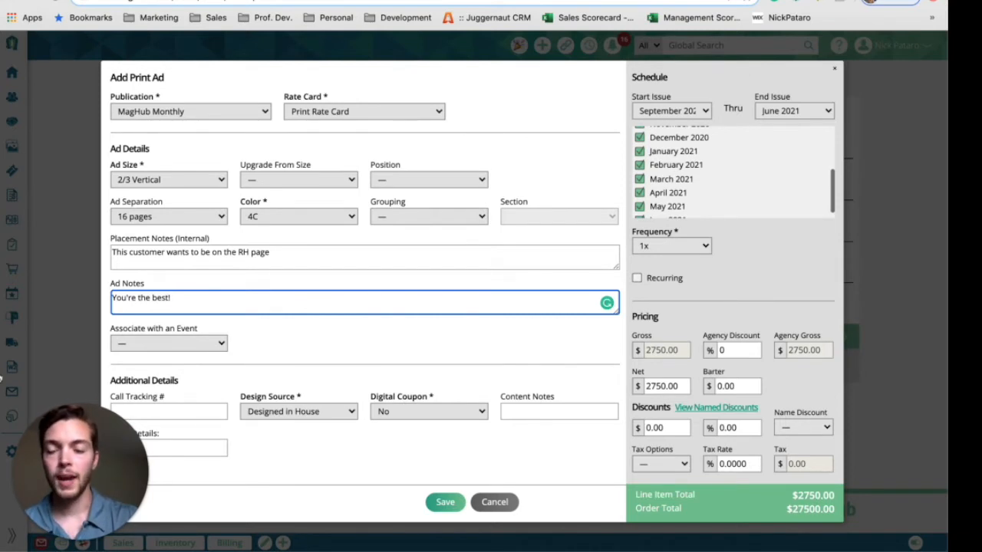
click(113, 330)
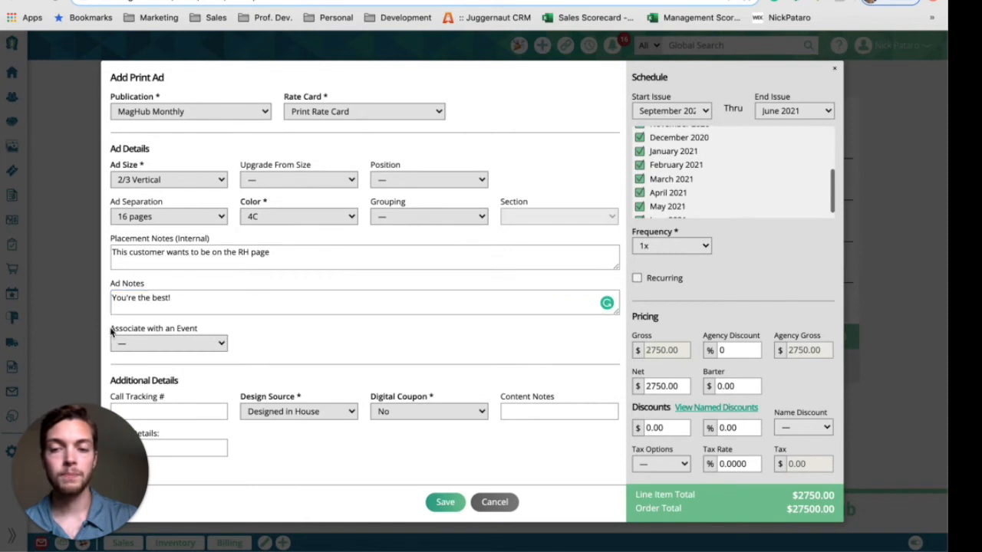
drag(111, 378, 184, 384)
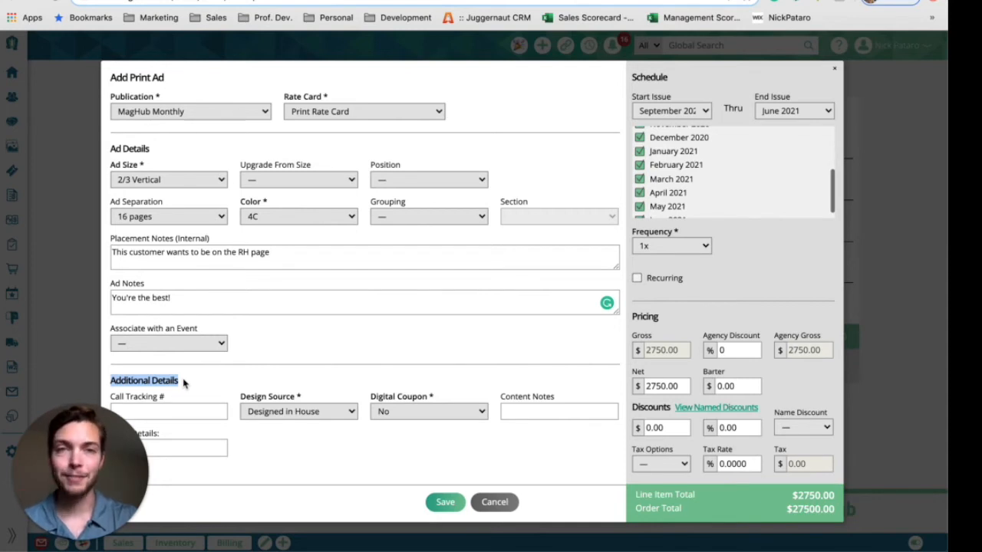
Set the print ad's net price to $2500
drag(634, 315, 661, 321)
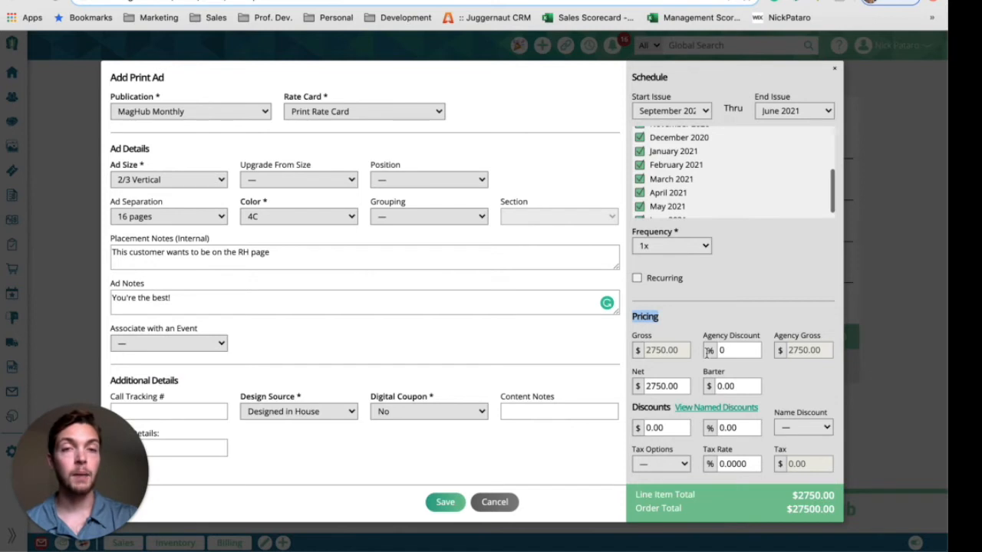
double_click(680, 386)
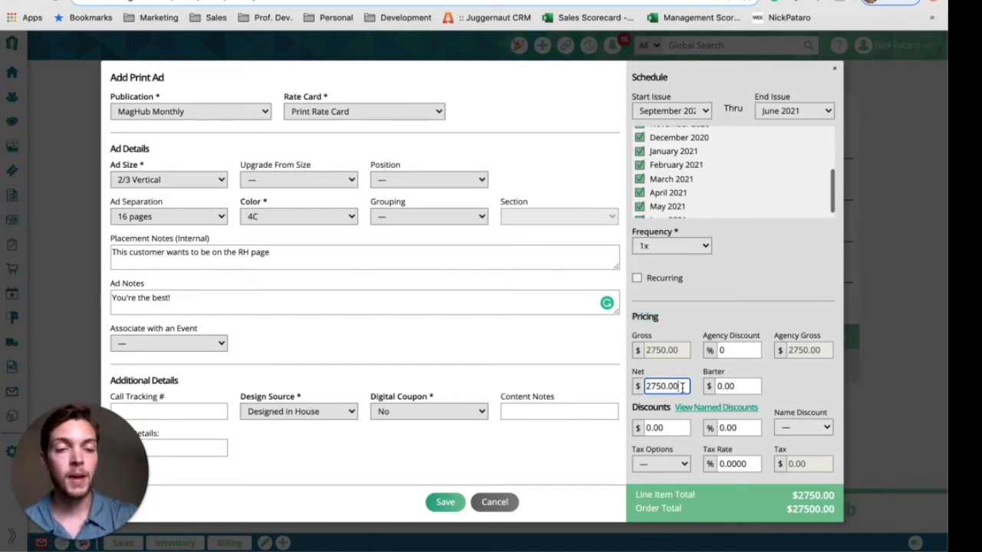
text(2500)
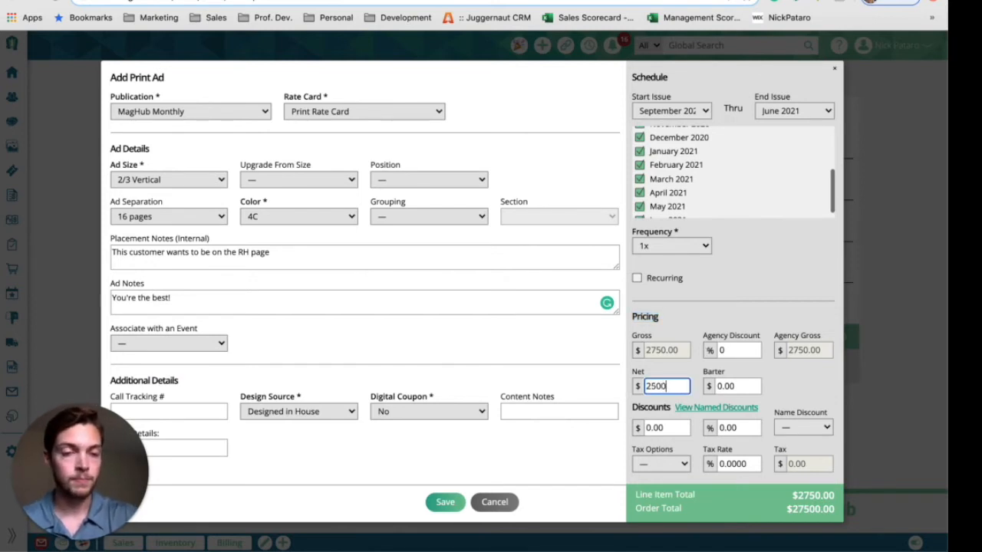
key(Tab)
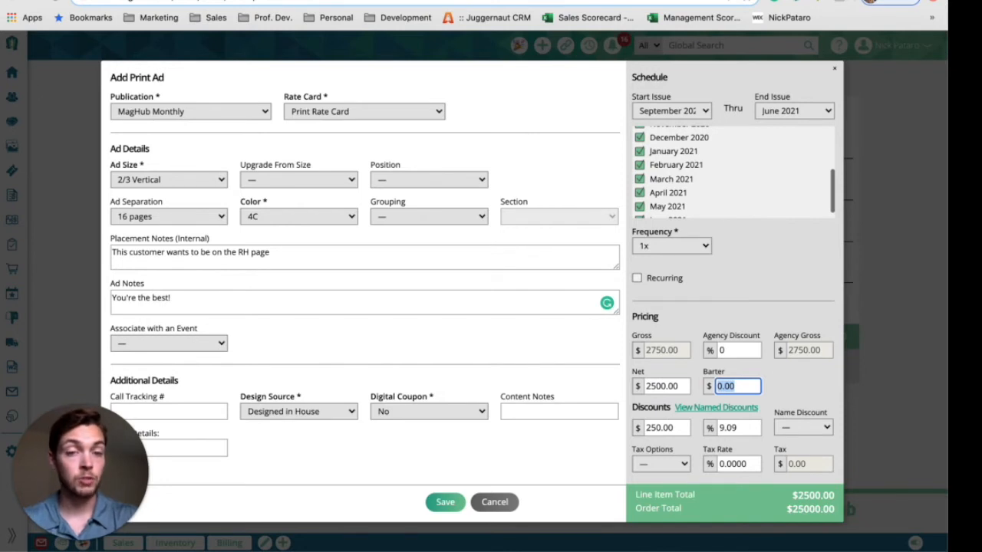
Set the print ad's net price to $0
double_click(680, 385)
text(0)
key(Tab)
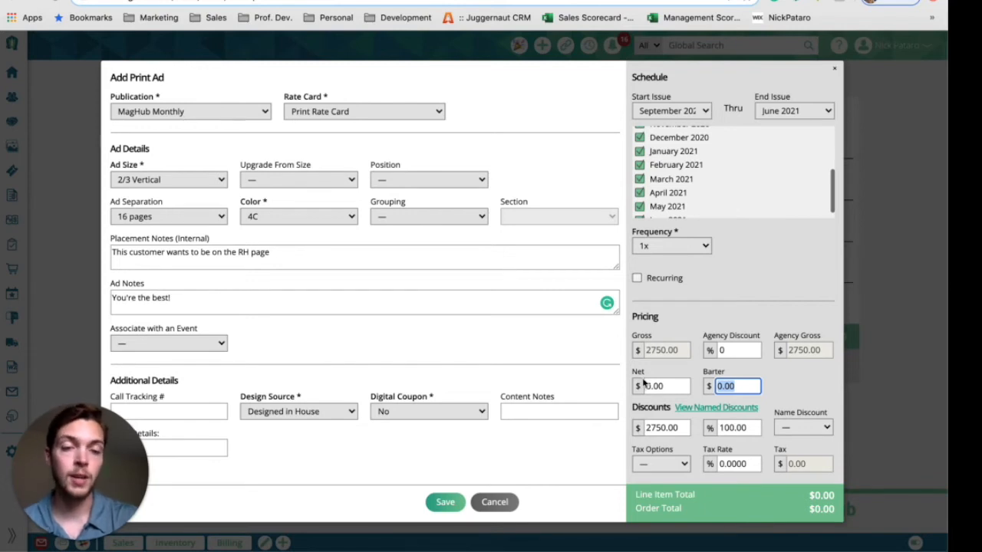
Set the print ad's net price to $2000
click(672, 387)
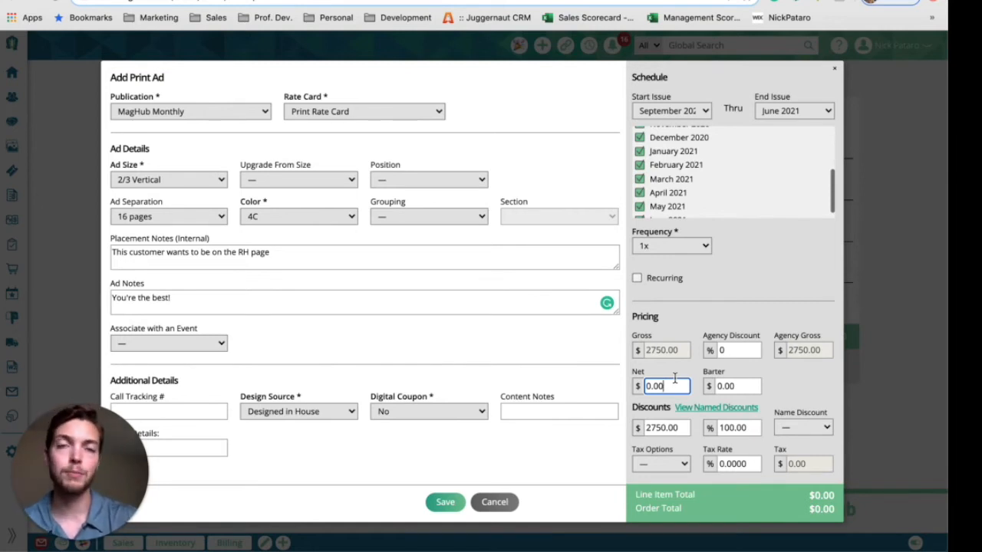
drag(675, 388, 630, 391)
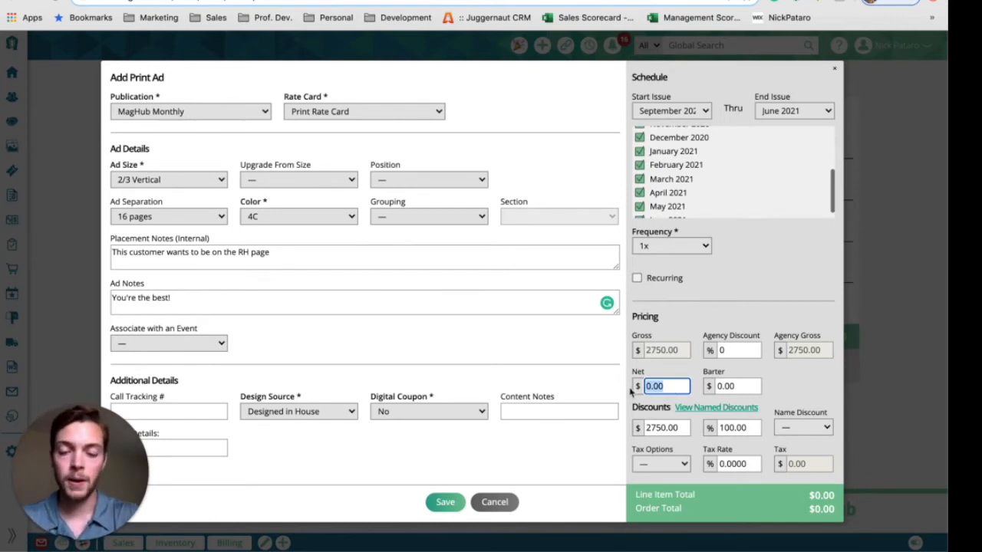
text(2000)
key(Tab)
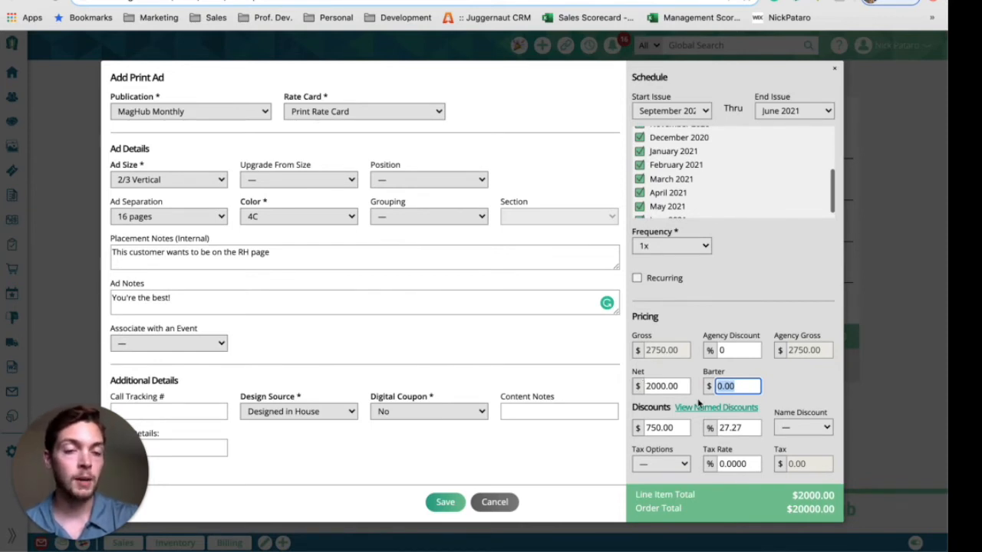
Set the print ad's discount percentage to 25
drag(674, 428, 629, 430)
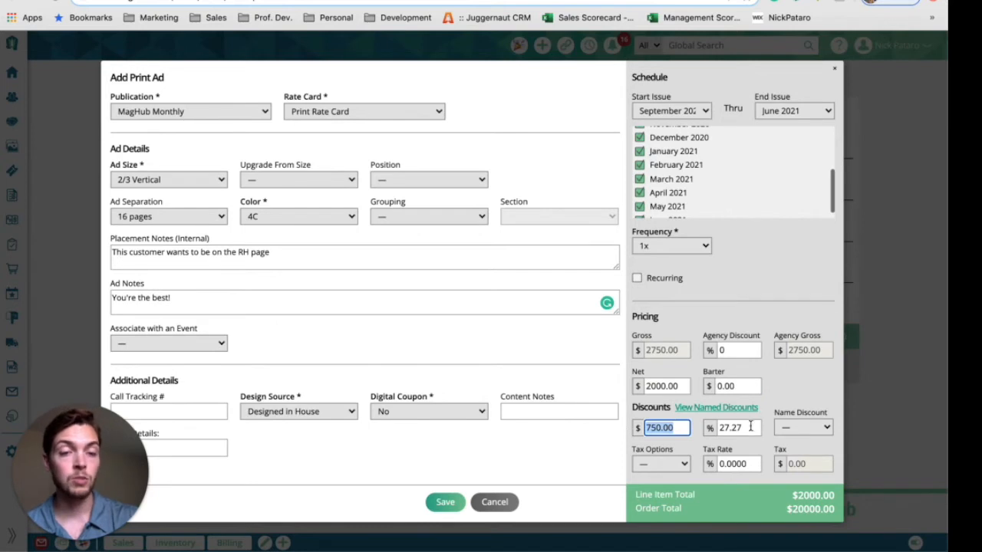
drag(756, 428, 698, 432)
text(25)
key(Tab)
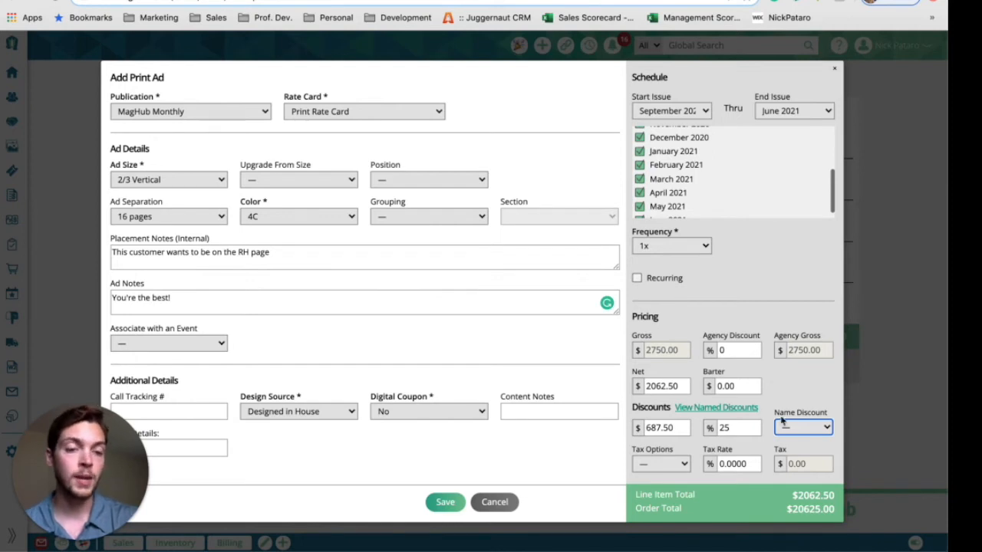
Apply the PhotoShoot named discount to the print ad
drag(781, 421, 830, 414)
click(826, 430)
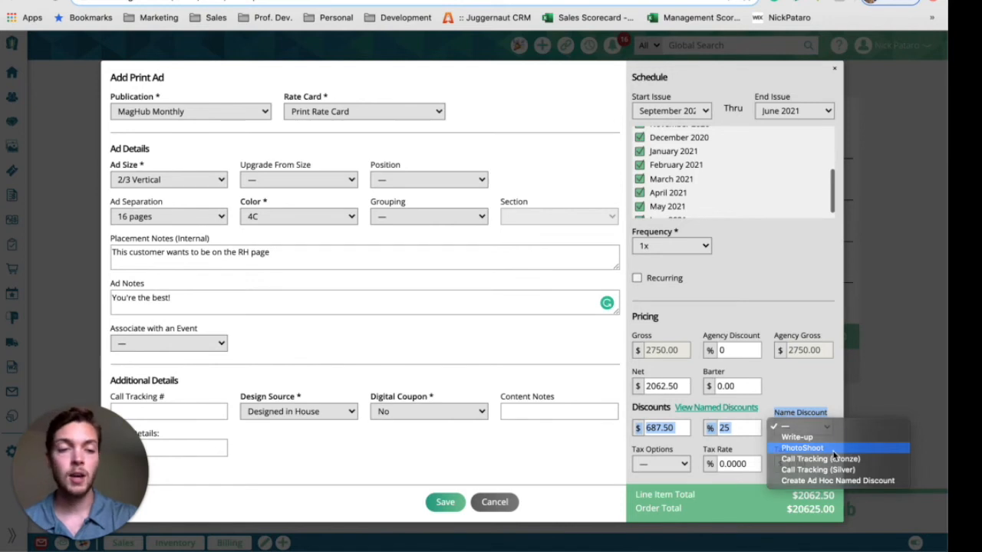
click(849, 448)
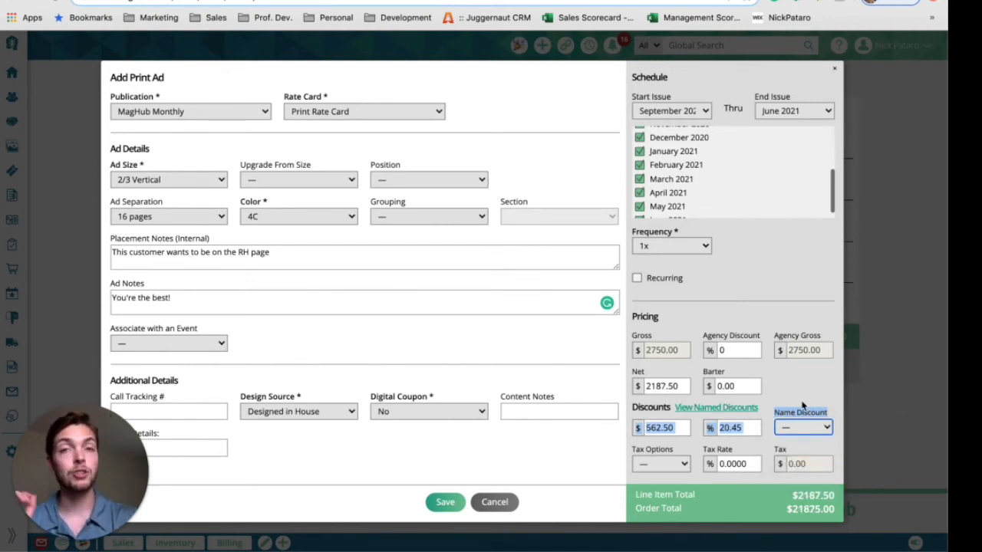
click(807, 427)
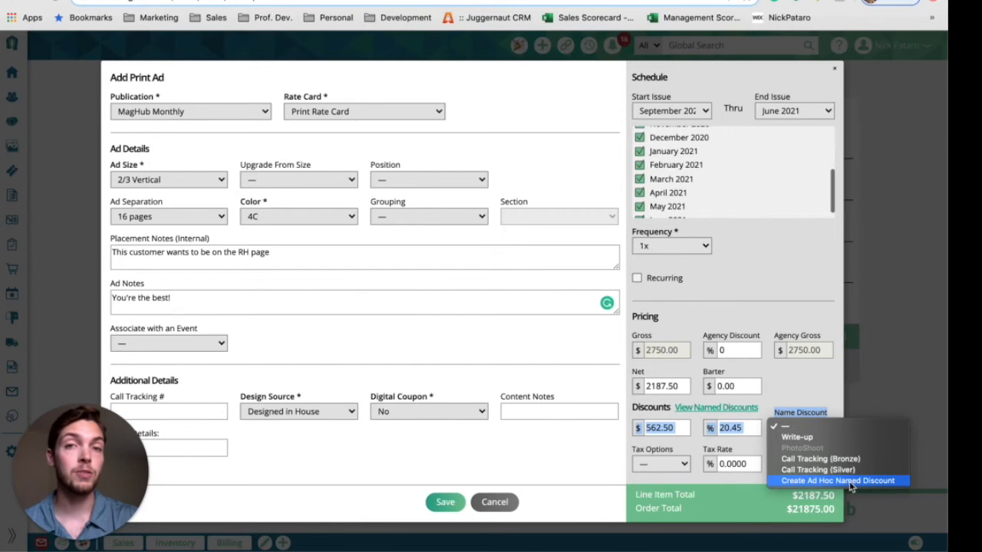
click(850, 482)
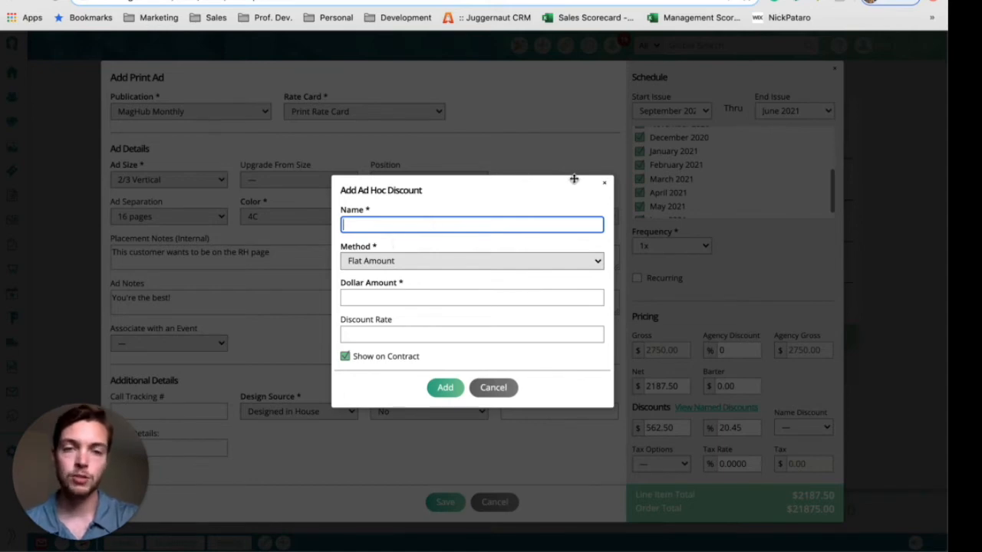
click(604, 187)
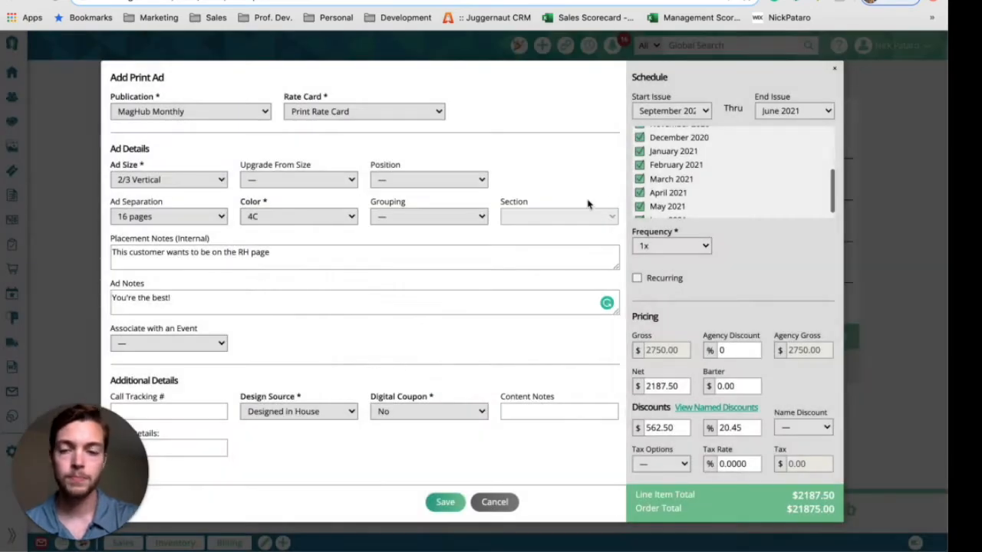
Save the print ad to the order's products and review the resulting line items
click(454, 500)
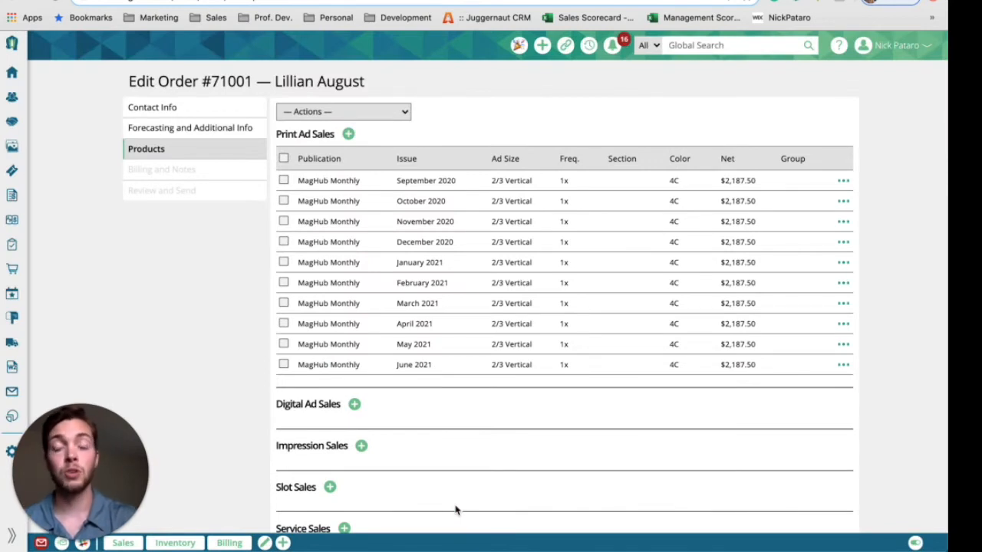
scroll(455, 510, down, 2)
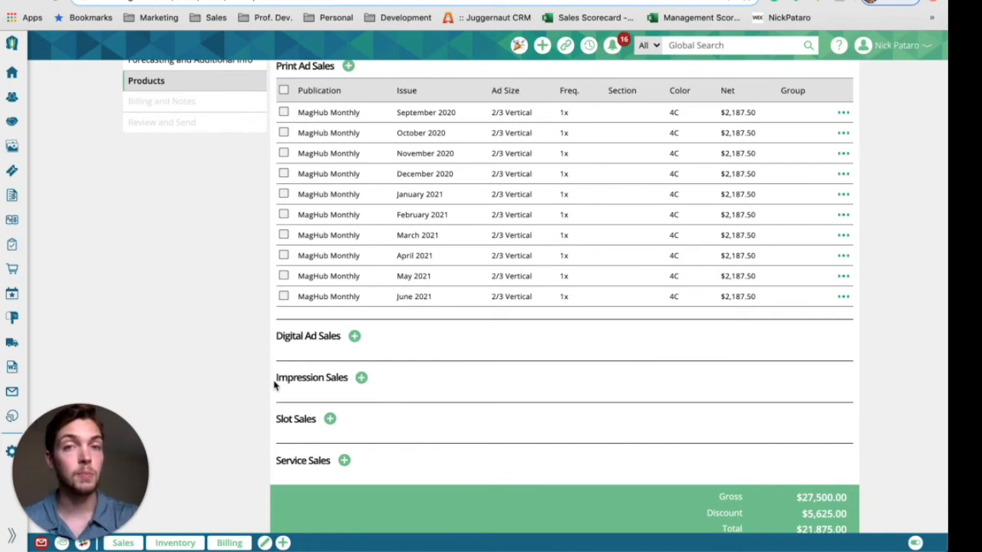
Start a Digital Impression Sales item for MagHub Web Ads with the Banner Ad product and the Best Bets channel
drag(278, 379, 347, 384)
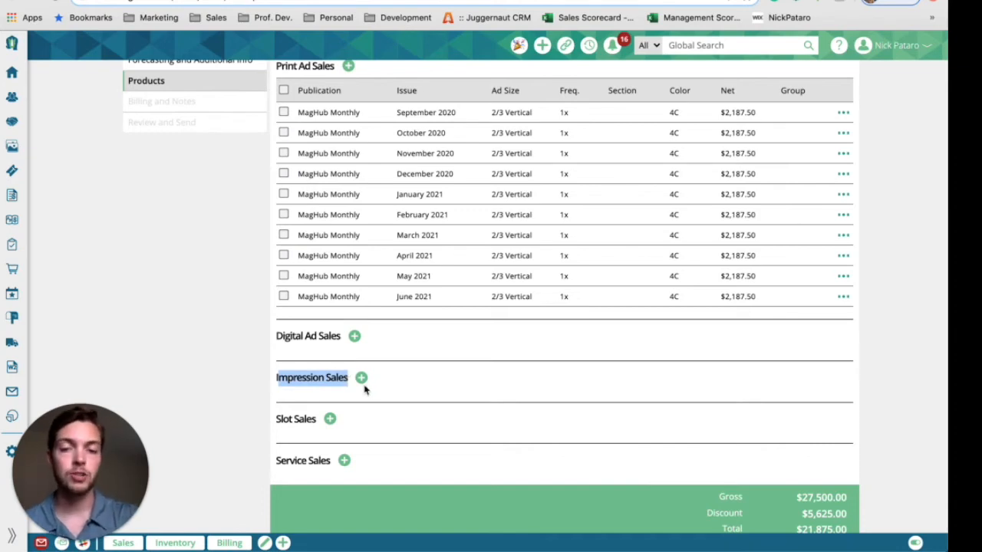
click(362, 380)
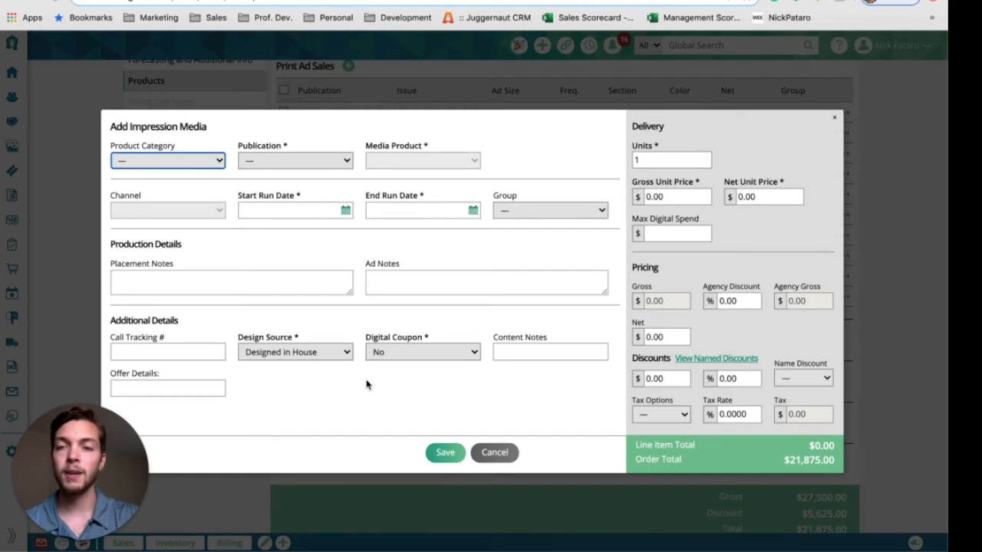
drag(111, 147, 176, 152)
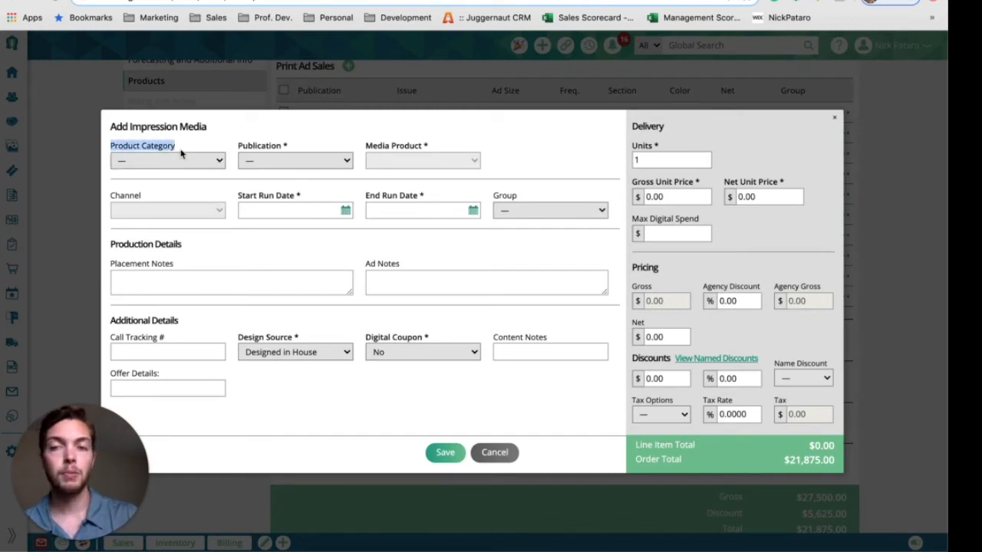
click(216, 162)
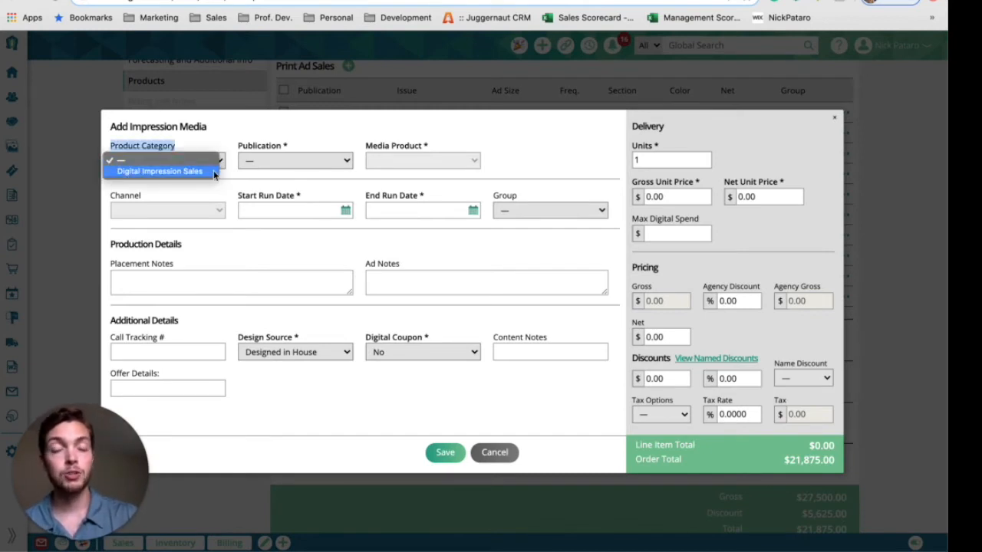
click(215, 172)
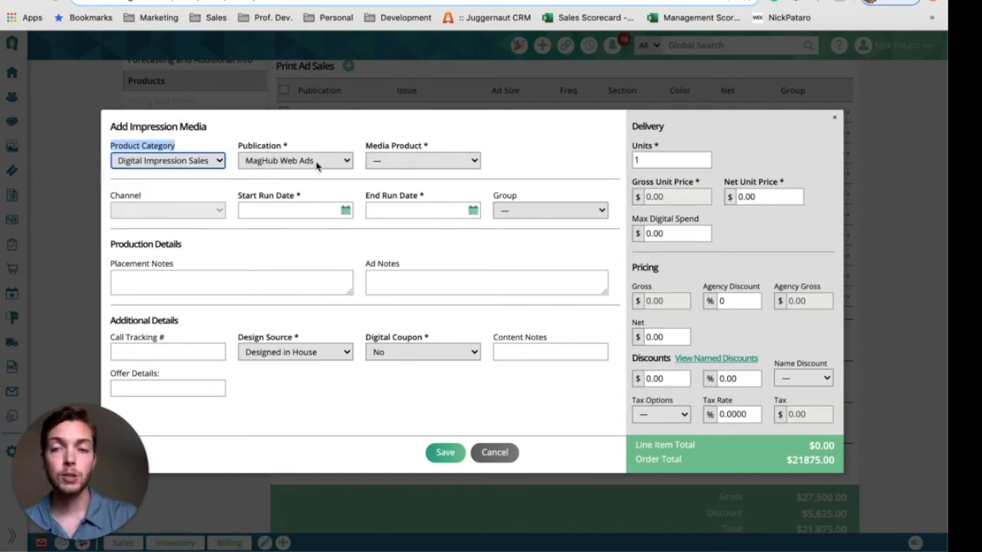
click(459, 158)
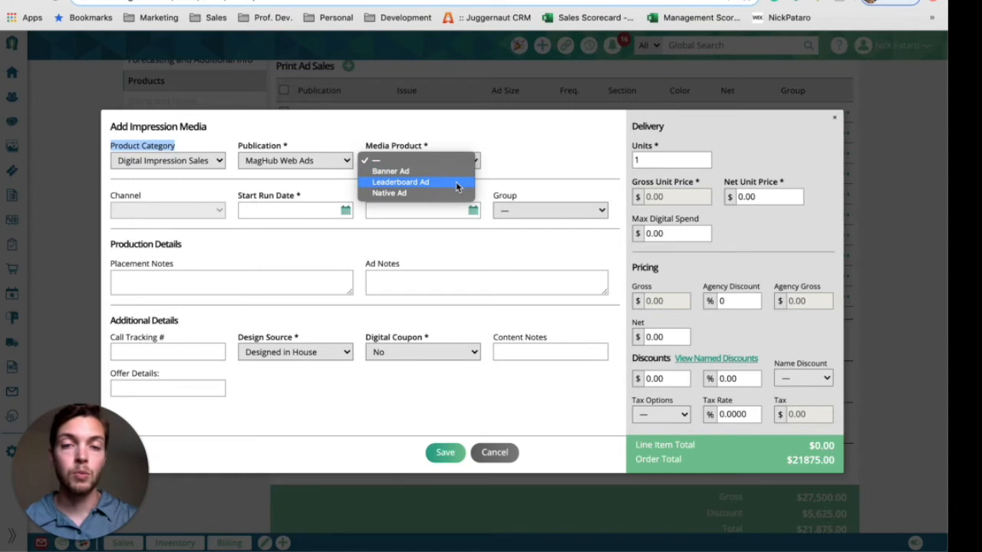
click(451, 169)
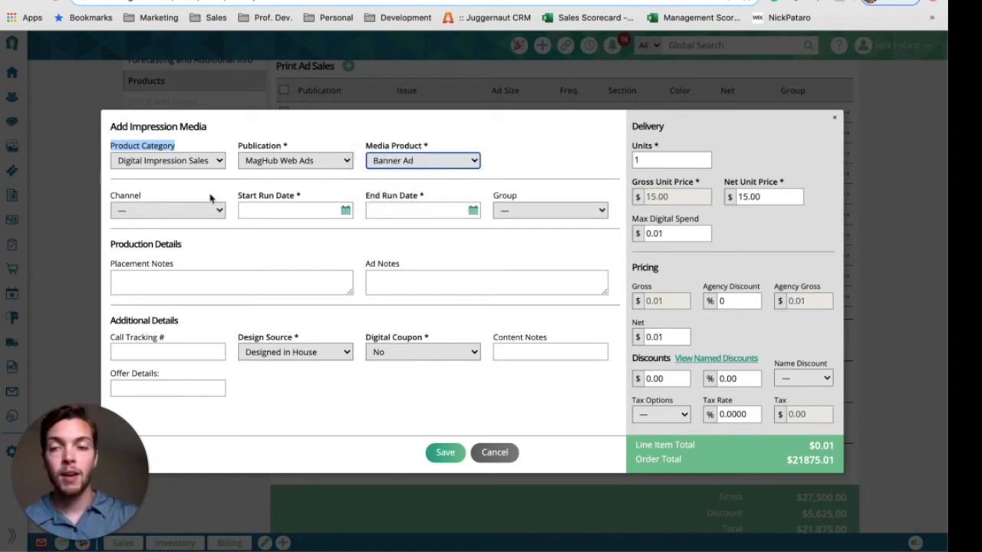
click(209, 212)
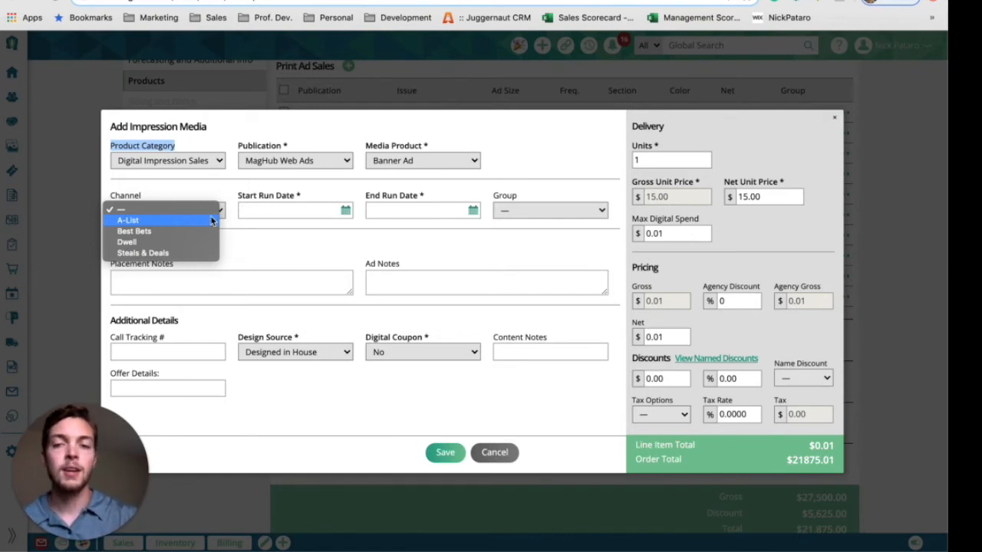
click(207, 232)
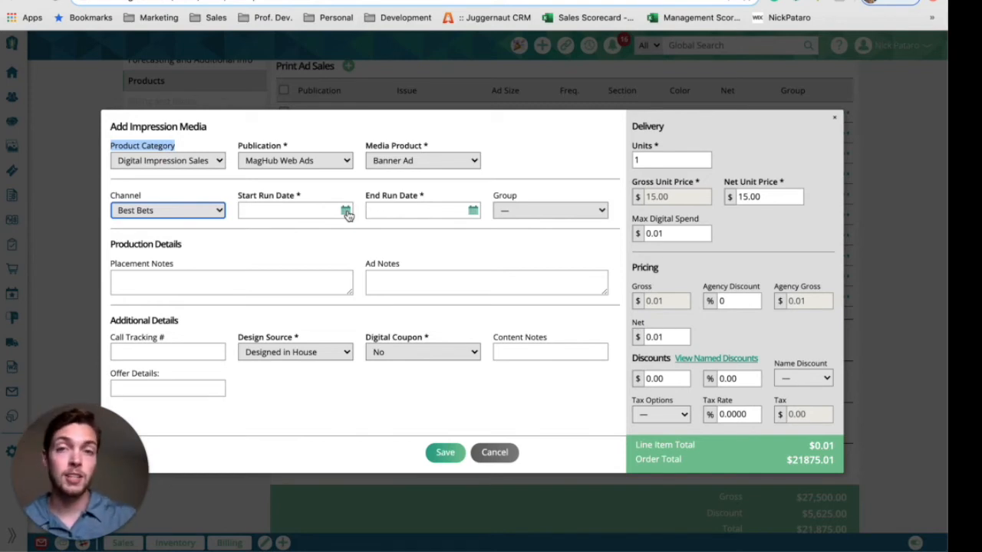
Set the banner ad's run dates from 07/15/2020 to 11/15/2020
click(346, 213)
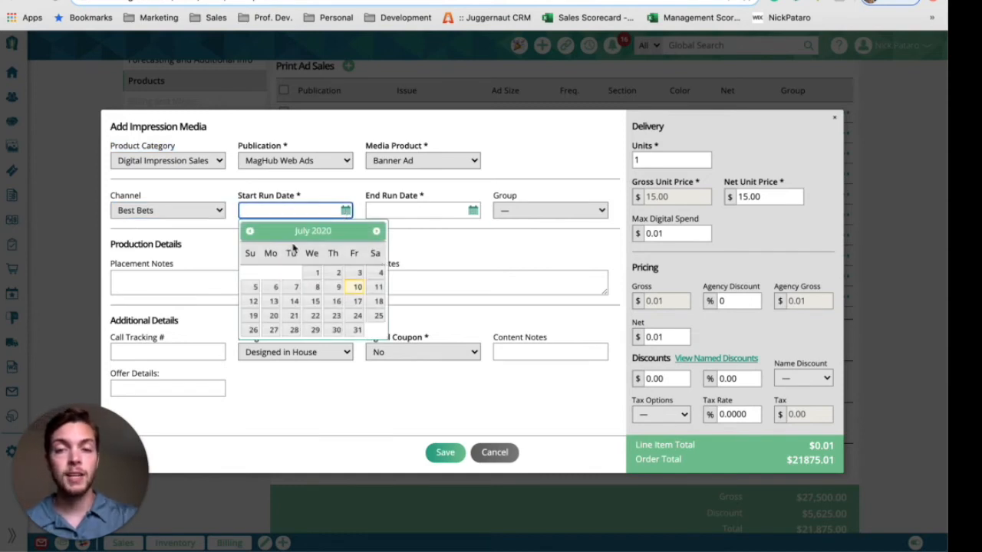
click(314, 303)
click(473, 210)
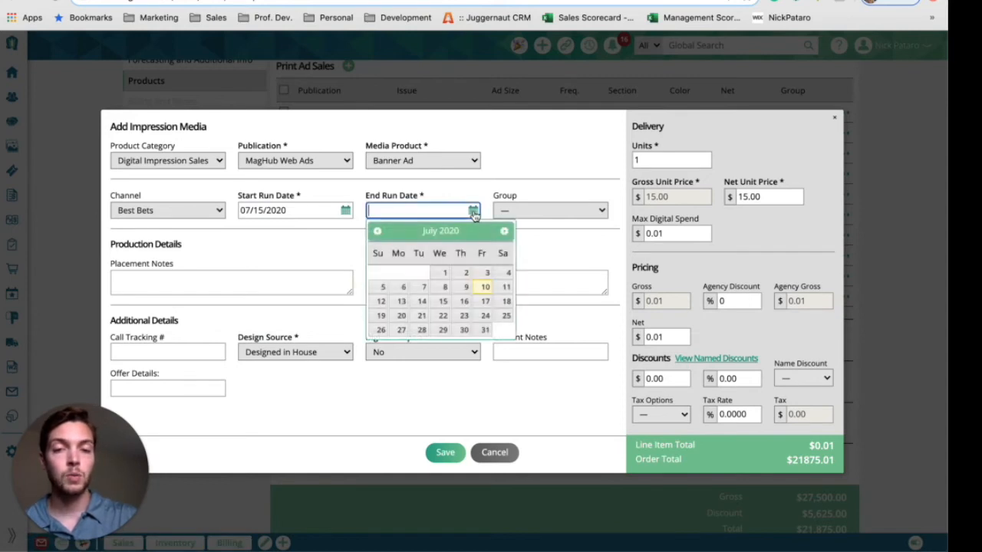
click(504, 232)
click(504, 231)
click(504, 232)
click(505, 232)
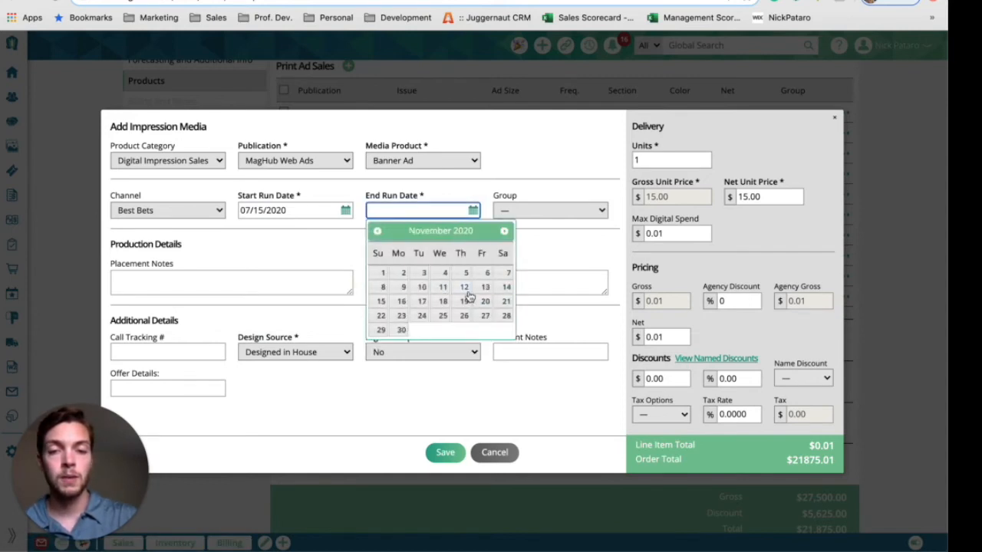
click(383, 304)
Set the banner ad's units to 10000 and save the impression item to the order
click(660, 161)
drag(658, 161, 585, 165)
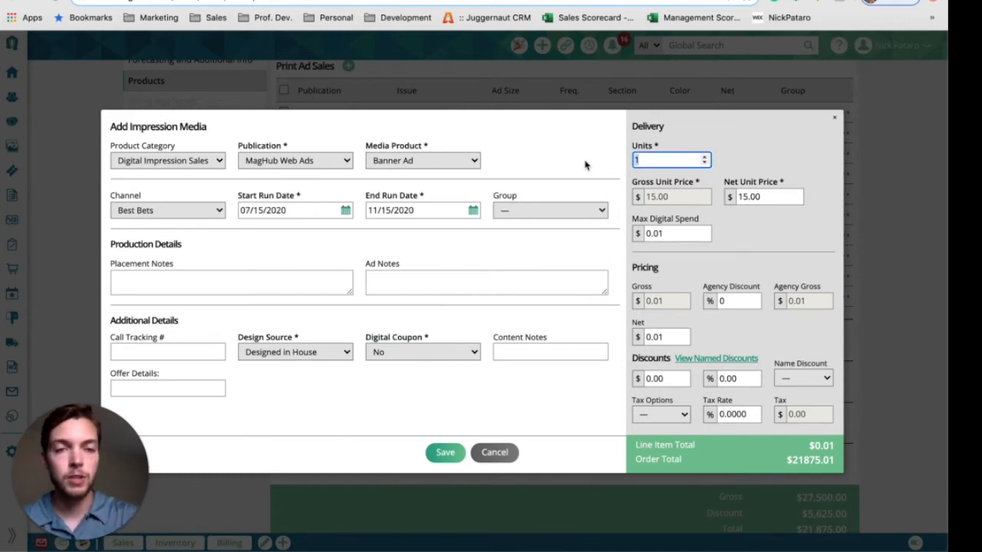
text(1)
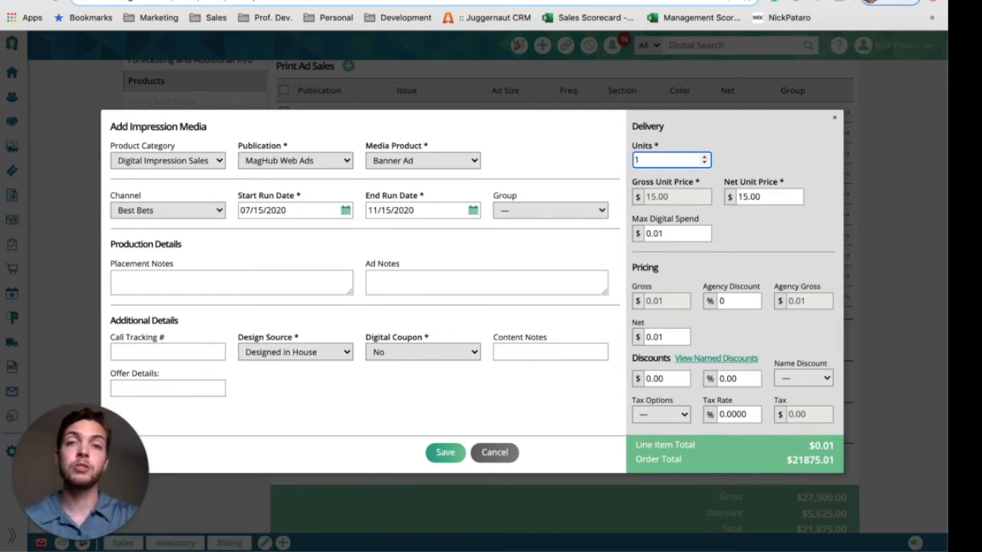
text(0000)
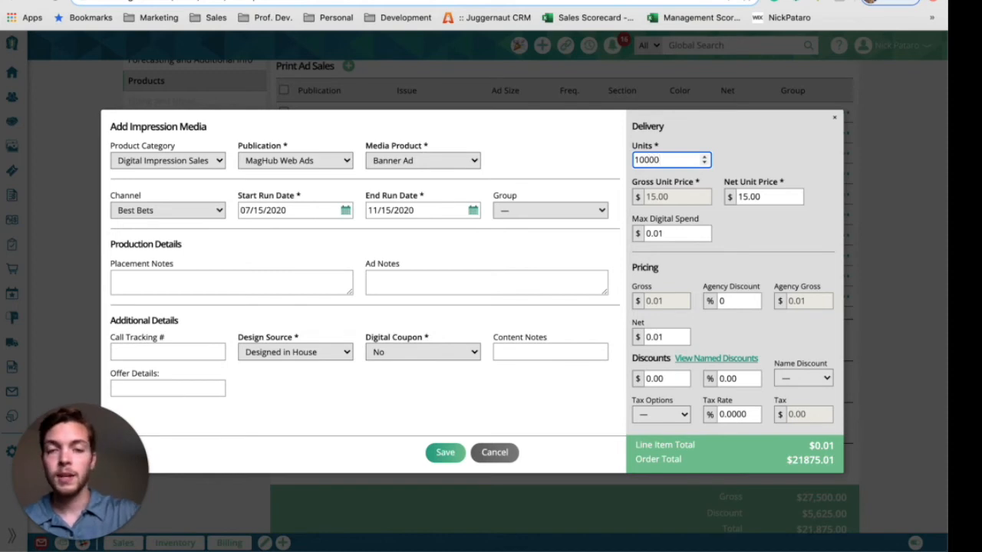
key(Tab)
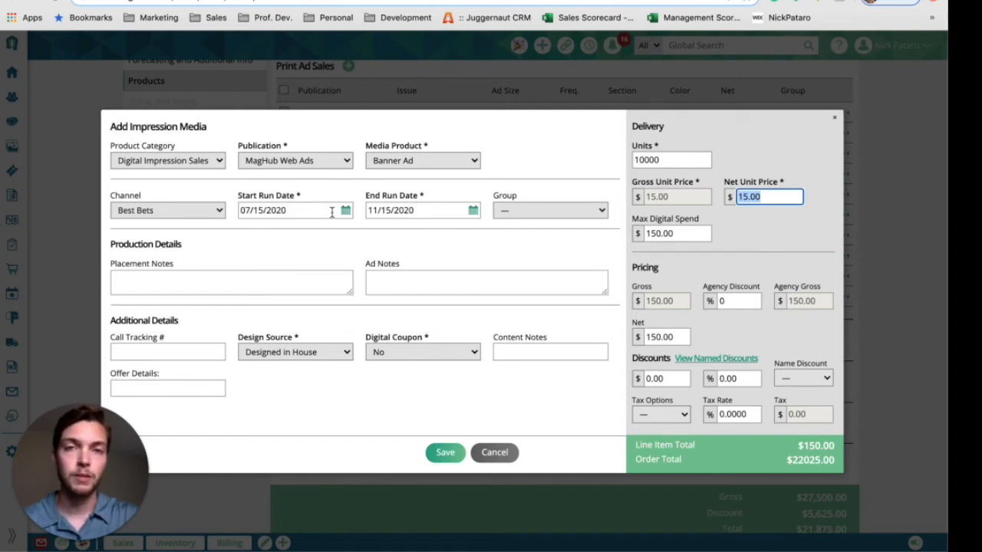
scroll(332, 213, down, 1)
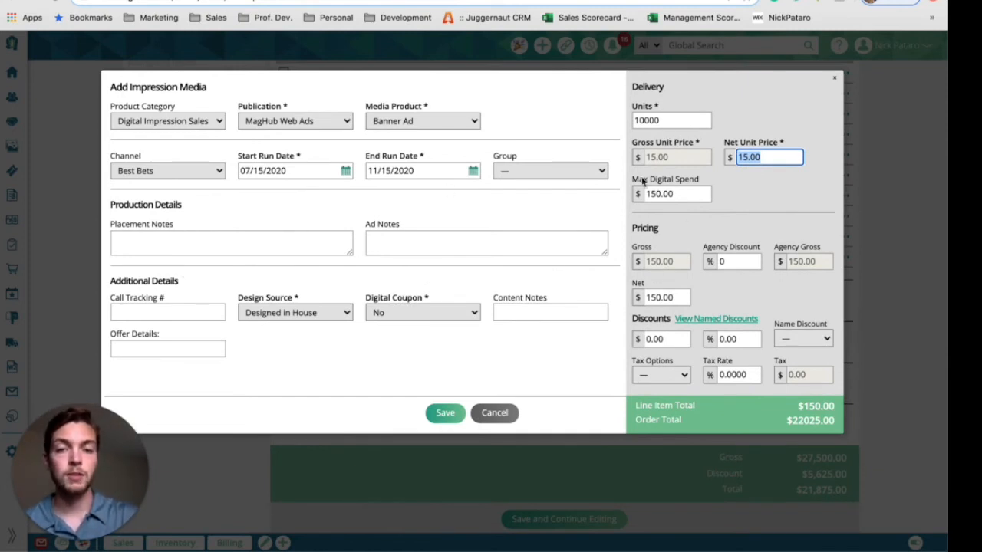
click(443, 414)
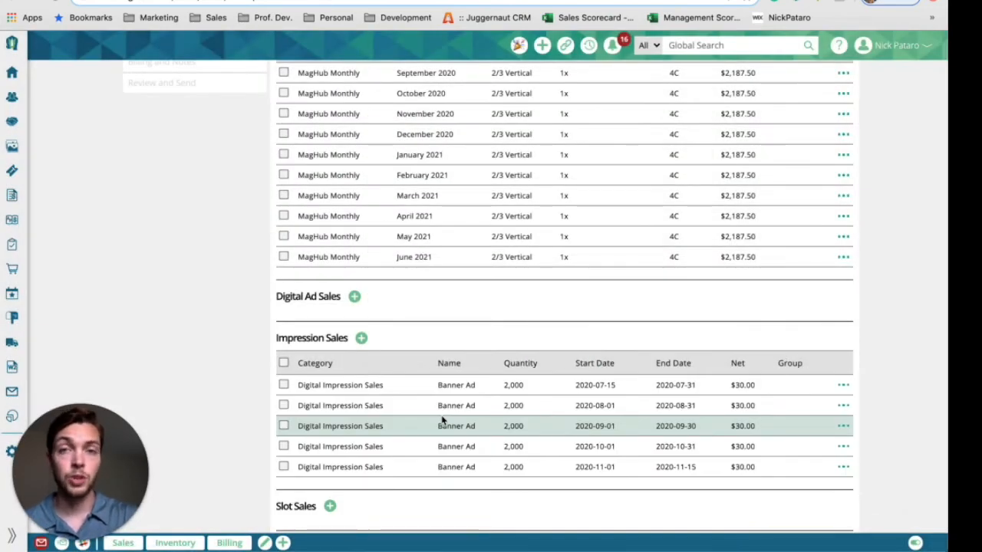
Start a new slot sale on the order with Newsletter as its product category
scroll(442, 420, down, 3)
drag(290, 387, 310, 386)
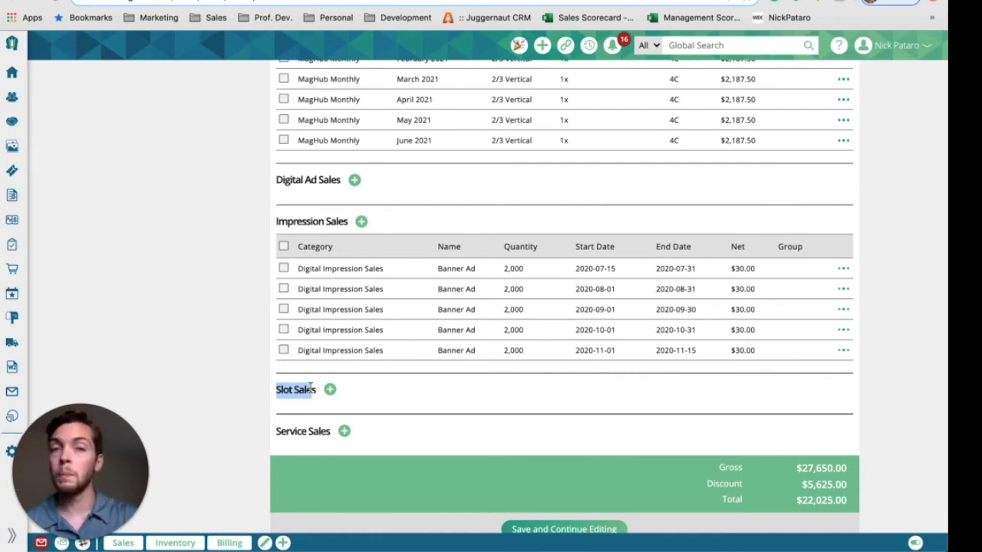
click(330, 390)
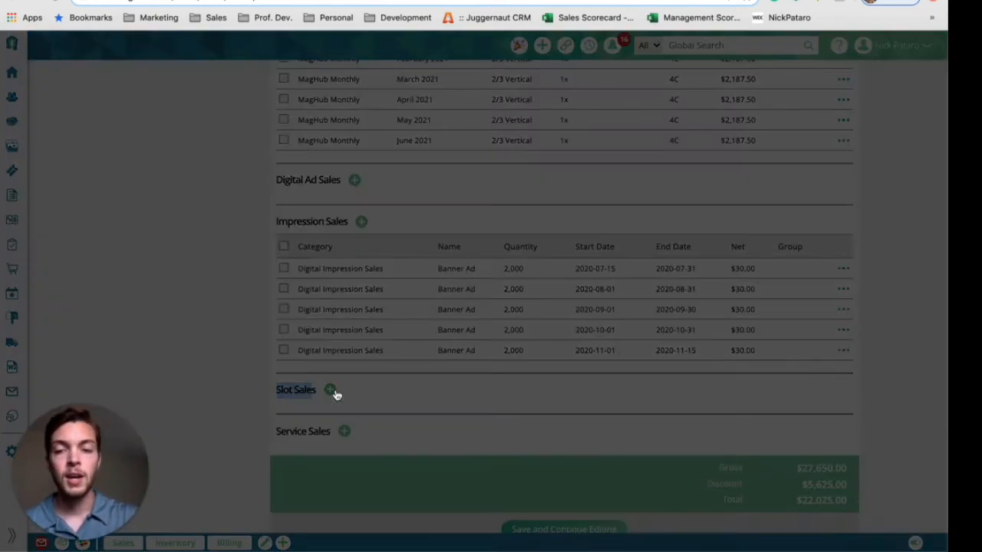
scroll(310, 271, down, 1)
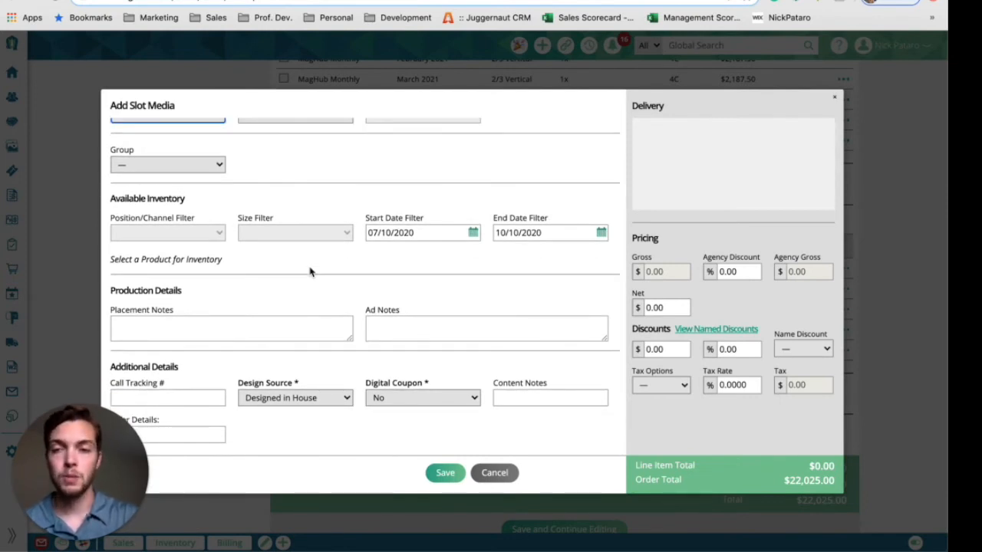
scroll(310, 271, up, 1)
click(222, 141)
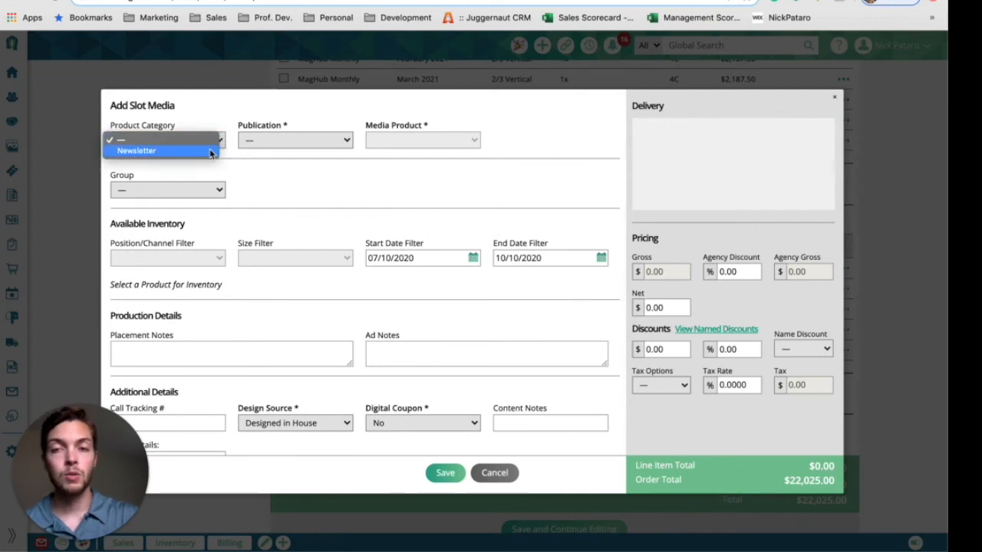
click(212, 151)
click(316, 146)
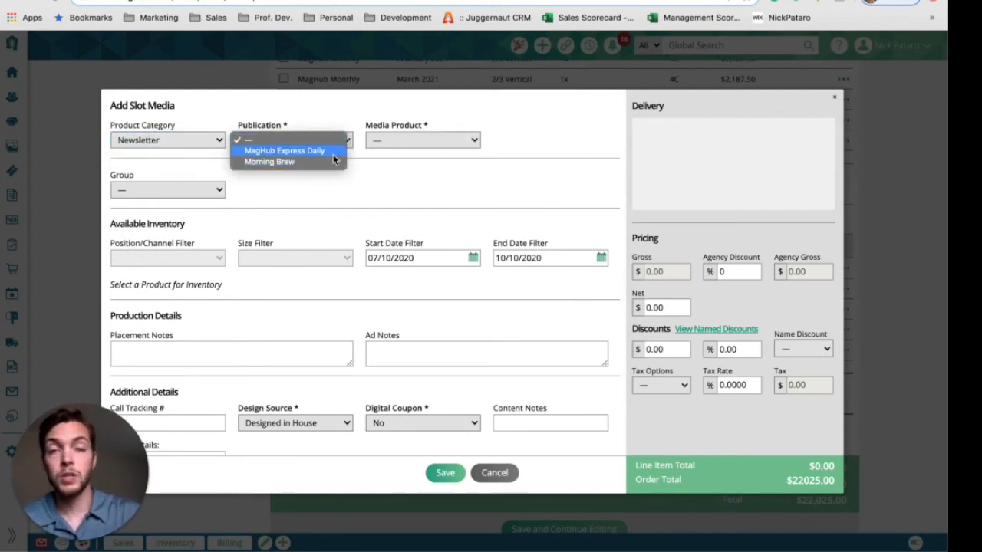
click(333, 153)
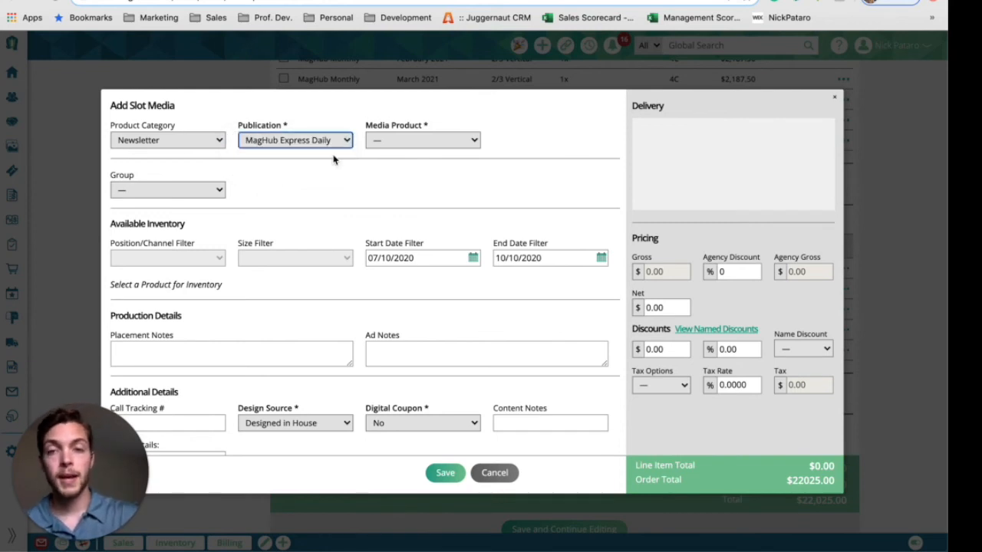
click(465, 142)
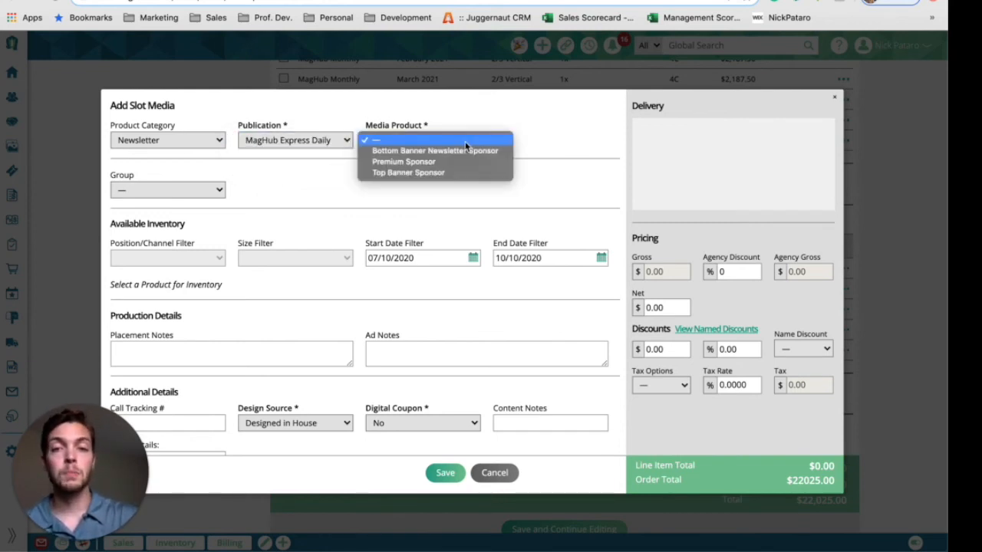
click(329, 138)
Set the slot sale's publication to Morning Brew, keeping the Title Sponsor media product
click(325, 143)
click(291, 150)
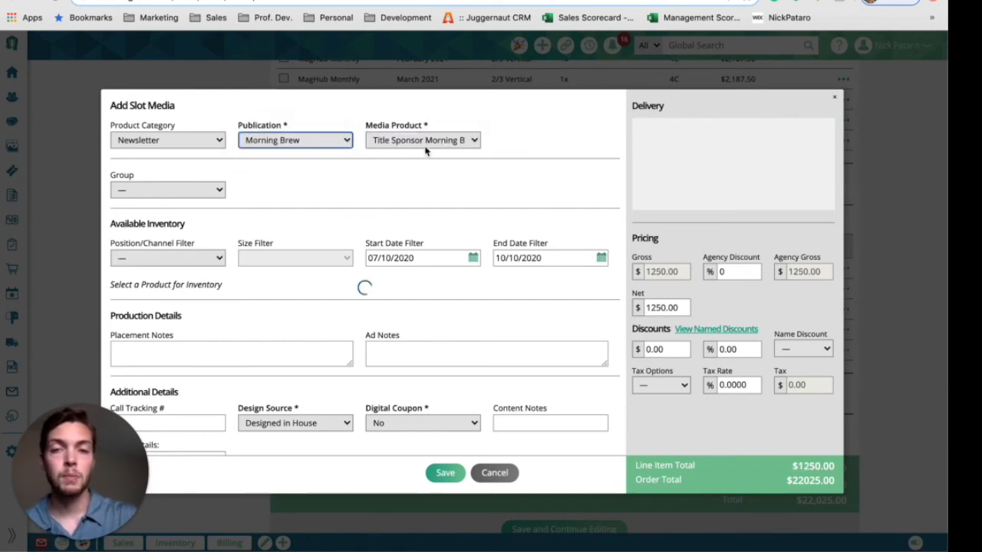
click(447, 144)
click(471, 140)
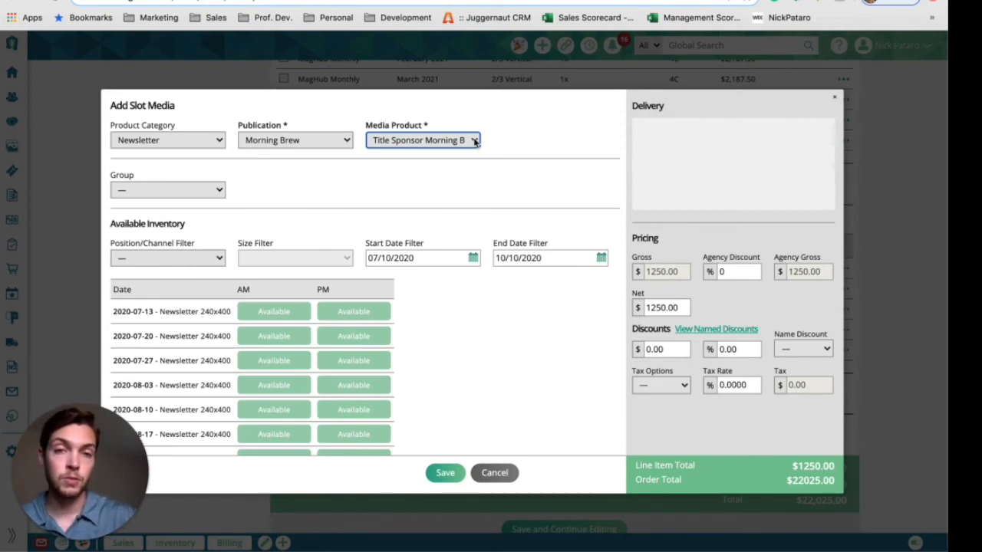
Select the AM and PM newsletter slots for 2020-08-10 and the PM slots for 2020-08-17 and 2020-08-24
scroll(281, 236, down, 2)
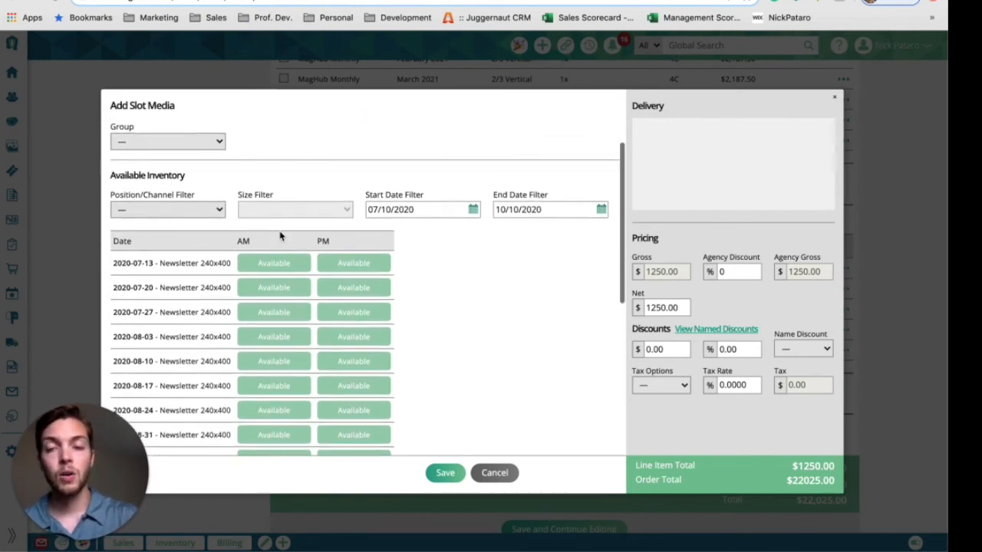
scroll(211, 265, down, 2)
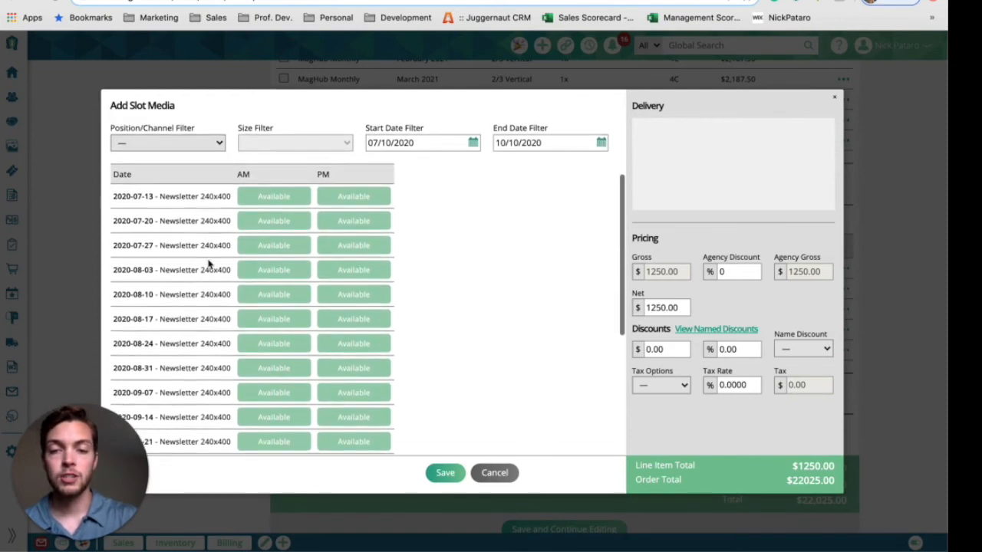
click(269, 296)
click(350, 296)
click(351, 320)
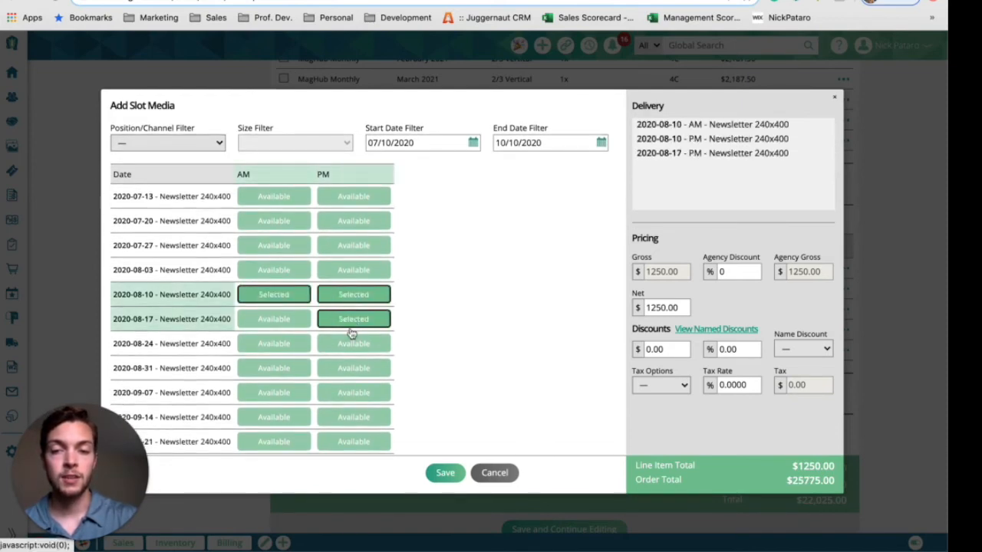
click(352, 343)
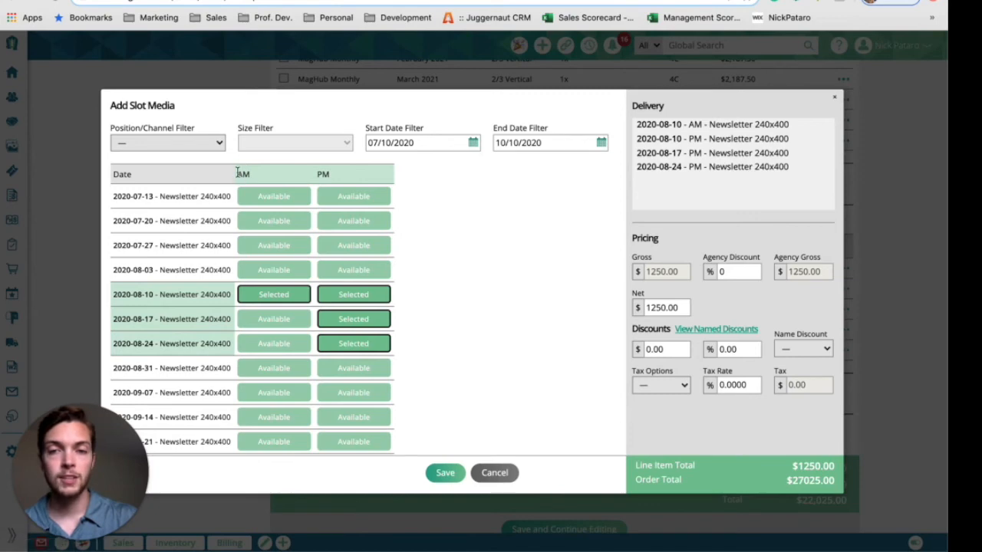
Add the 2020-08-31 AM slot and both the AM and PM slots for 2020-09-14 to the newsletter selection
drag(236, 174, 267, 177)
scroll(295, 303, down, 3)
click(280, 299)
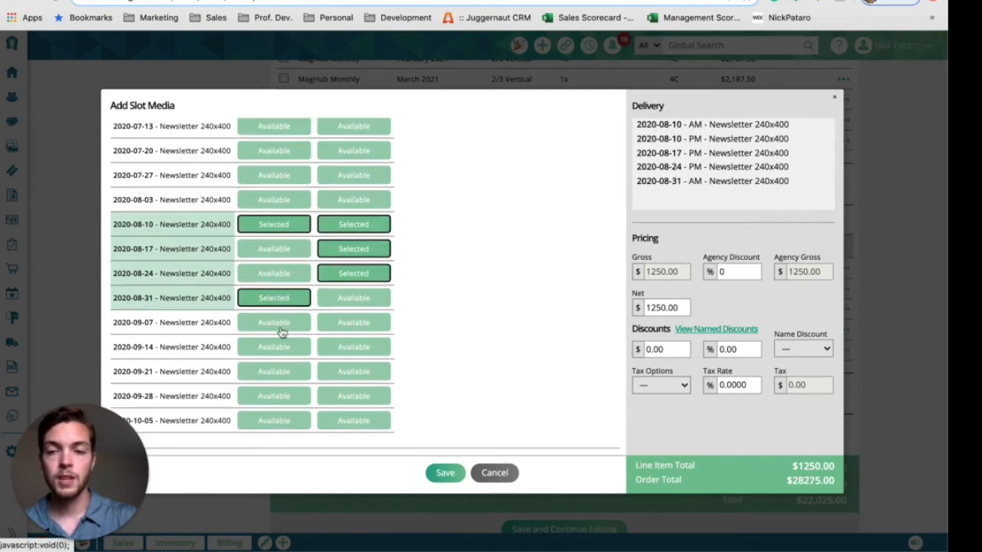
click(295, 346)
click(346, 347)
scroll(344, 346, down, 3)
scroll(345, 346, up, 4)
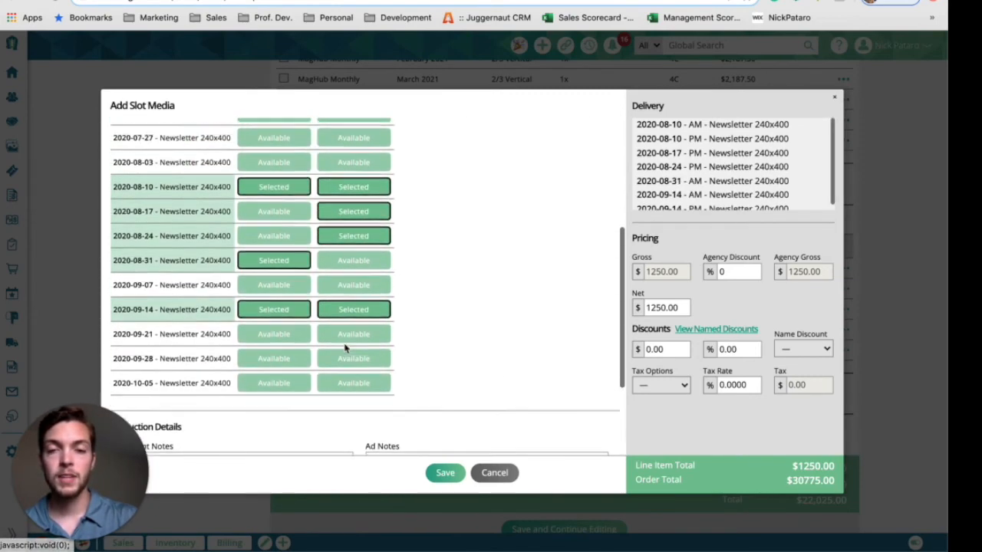
scroll(345, 347, down, 2)
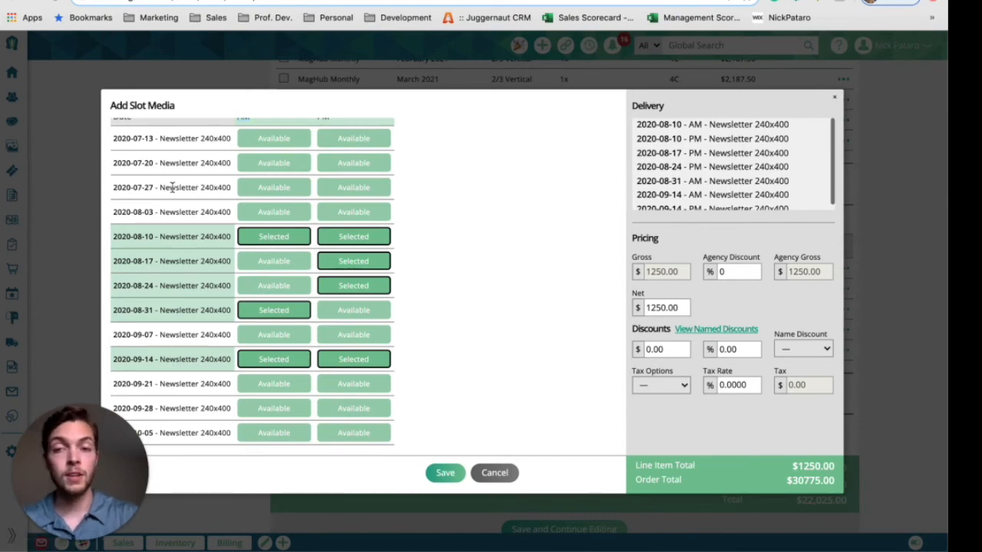
drag(170, 188, 233, 192)
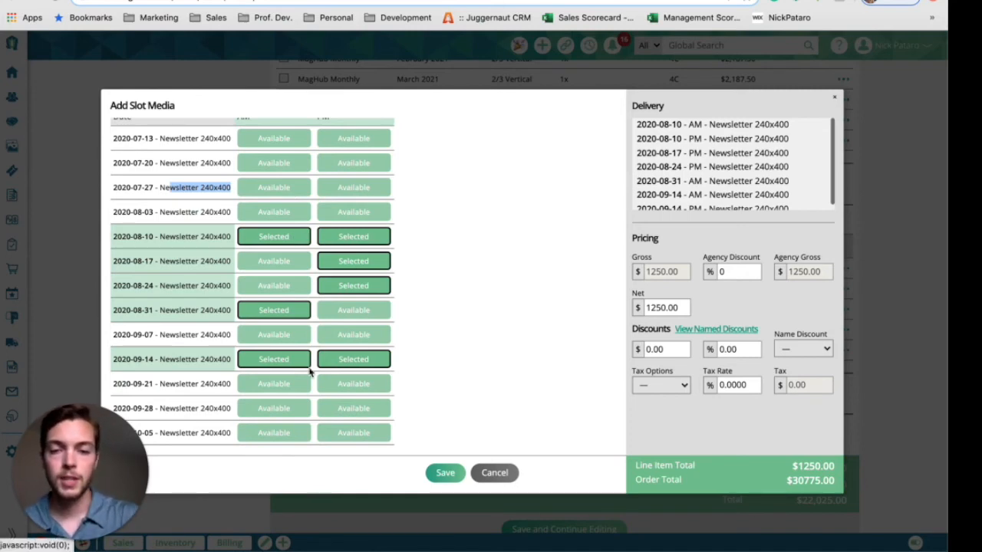
Check the selected Morning Brew slots and pricing, and save the slot media to the order
scroll(308, 372, down, 5)
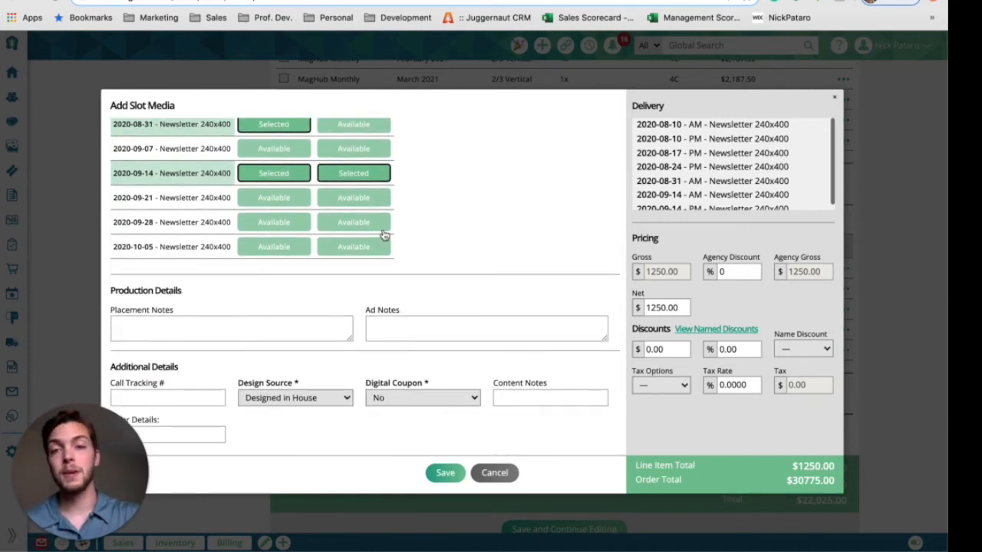
scroll(384, 230, up, 5)
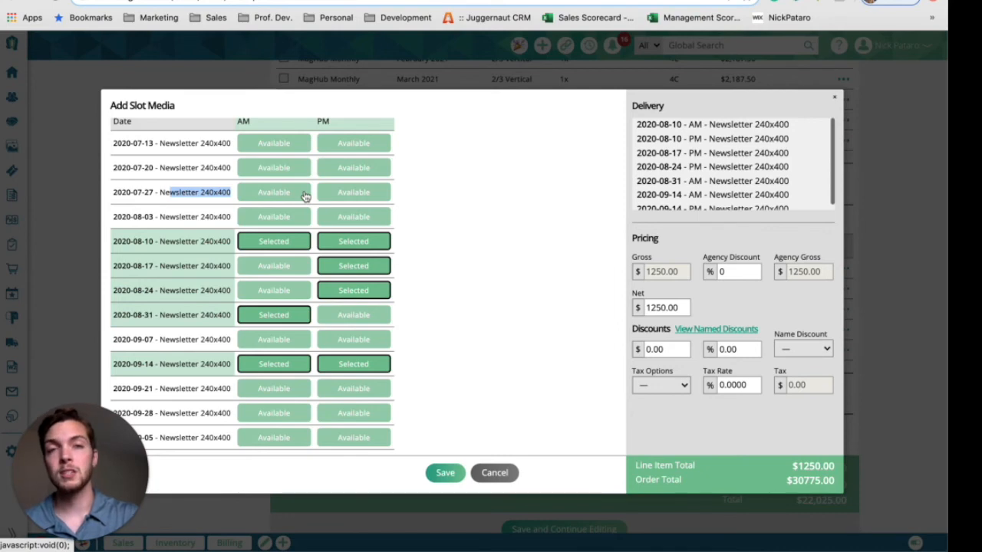
scroll(384, 185, up, 3)
scroll(383, 185, up, 1)
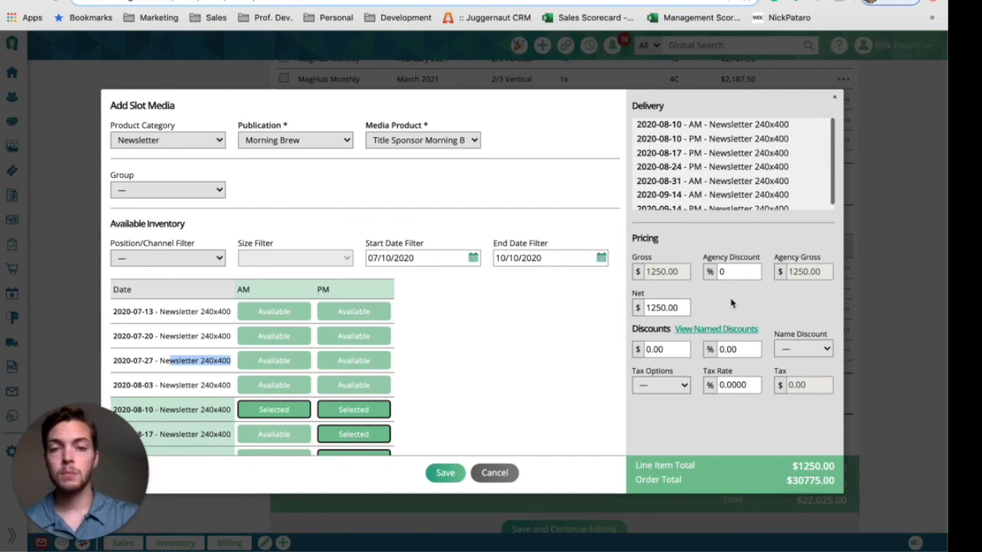
scroll(555, 284, down, 5)
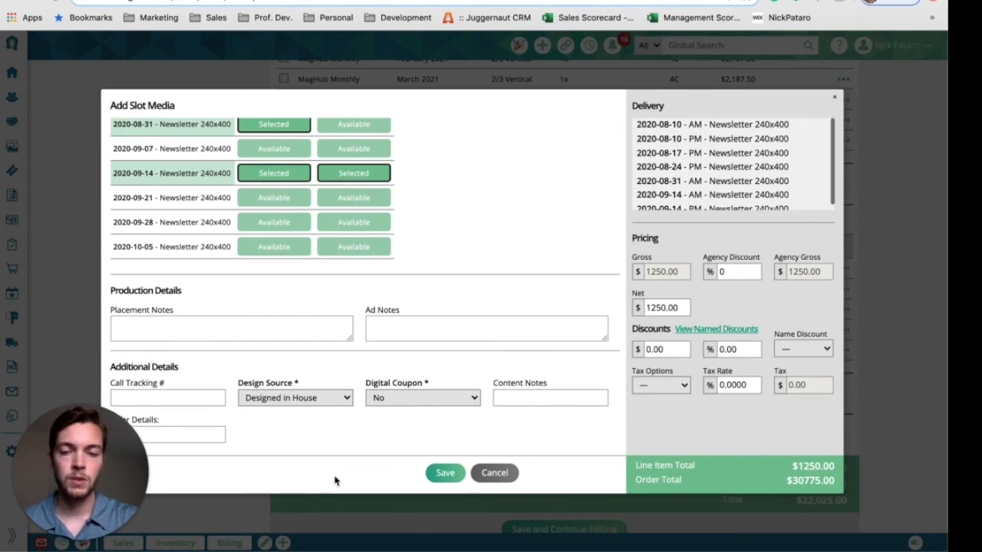
click(442, 473)
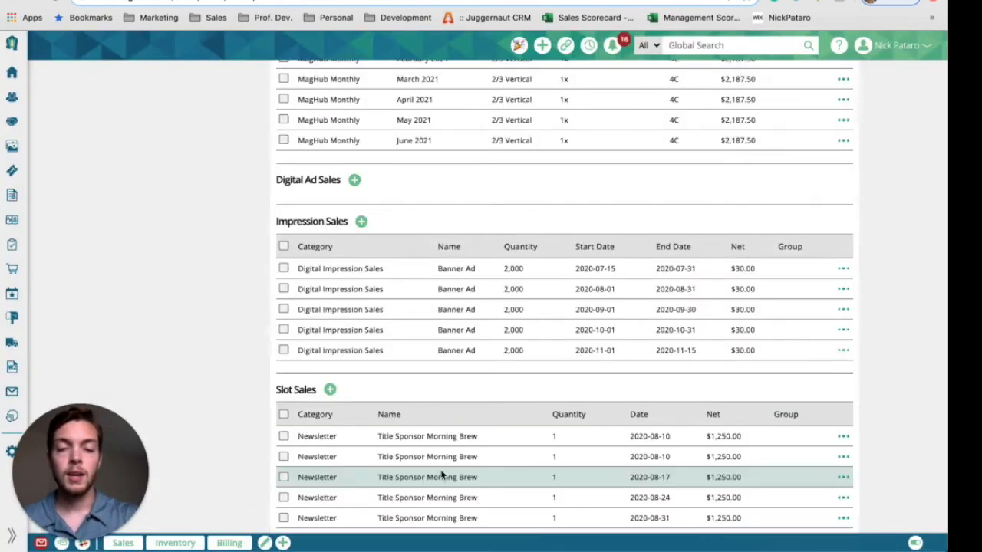
Save the order's product lines without adding a service sale and continue to the billing and notes section
scroll(441, 476, down, 5)
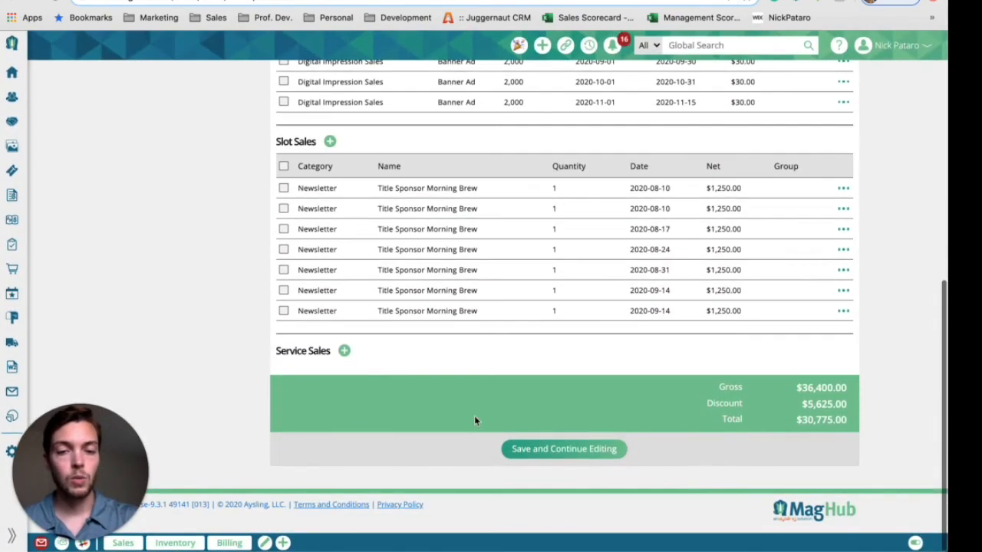
drag(281, 353, 325, 351)
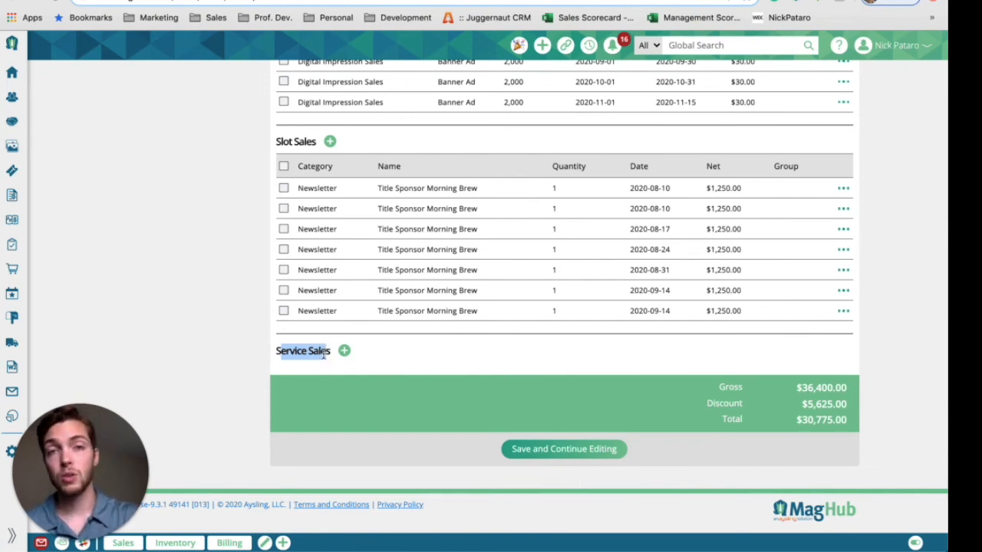
click(570, 446)
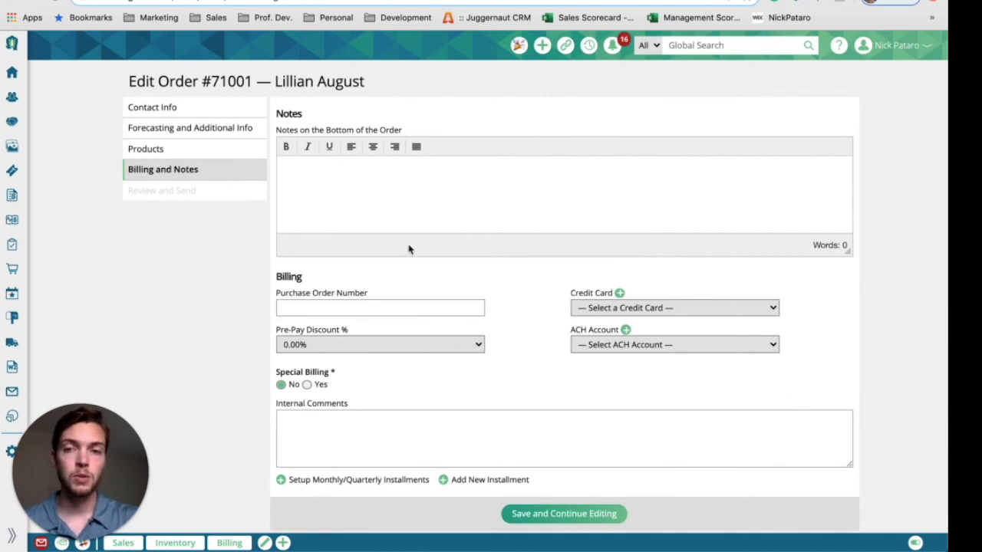
Add the bottom-of-order note "Notes for the client", leave the billing fields at their defaults, and save to continue to review
click(410, 201)
text(No)
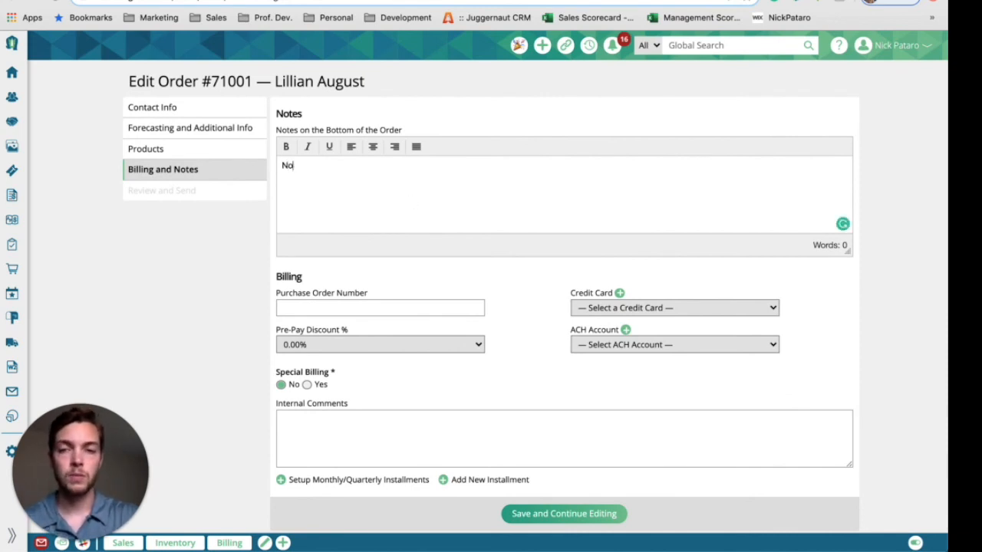
text(tes for the client)
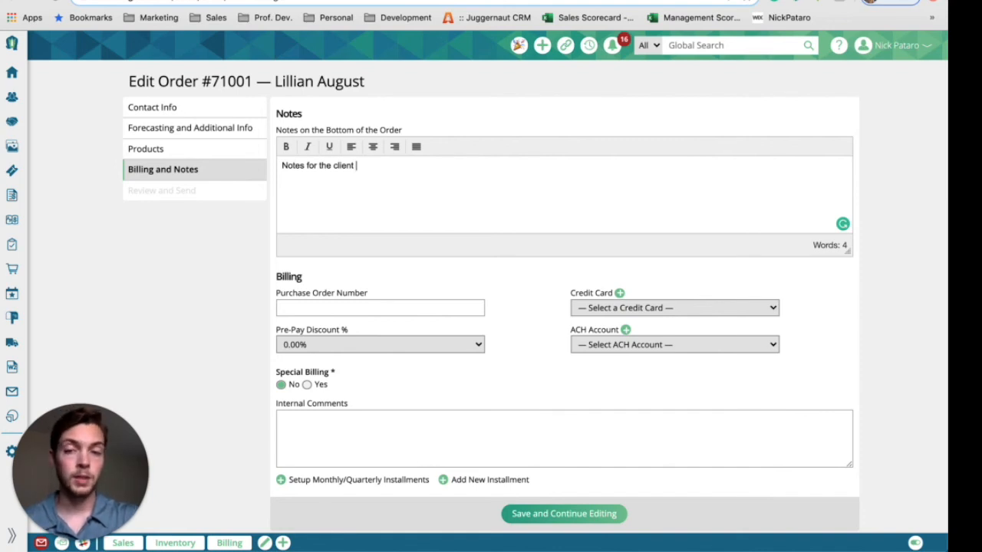
scroll(393, 225, down, 2)
drag(274, 213, 313, 216)
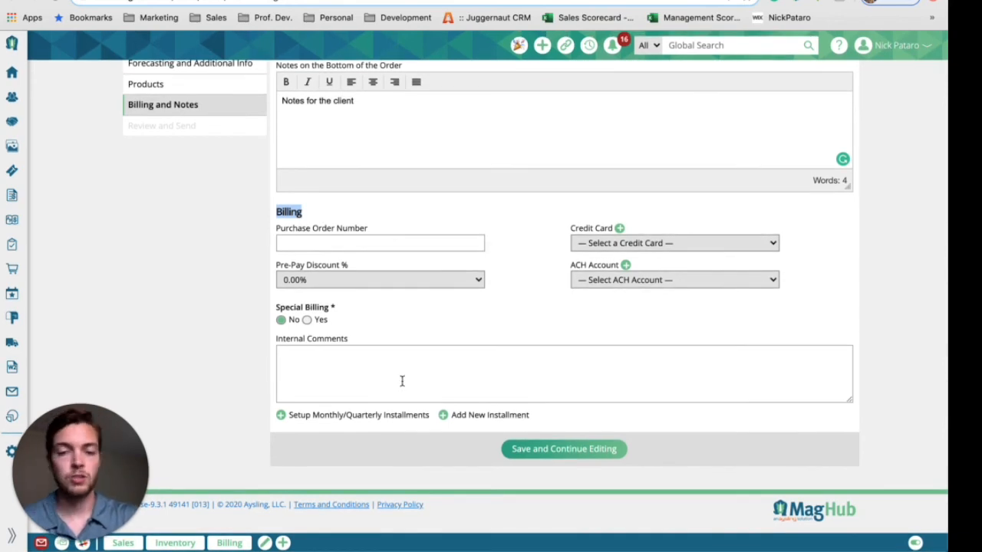
click(581, 453)
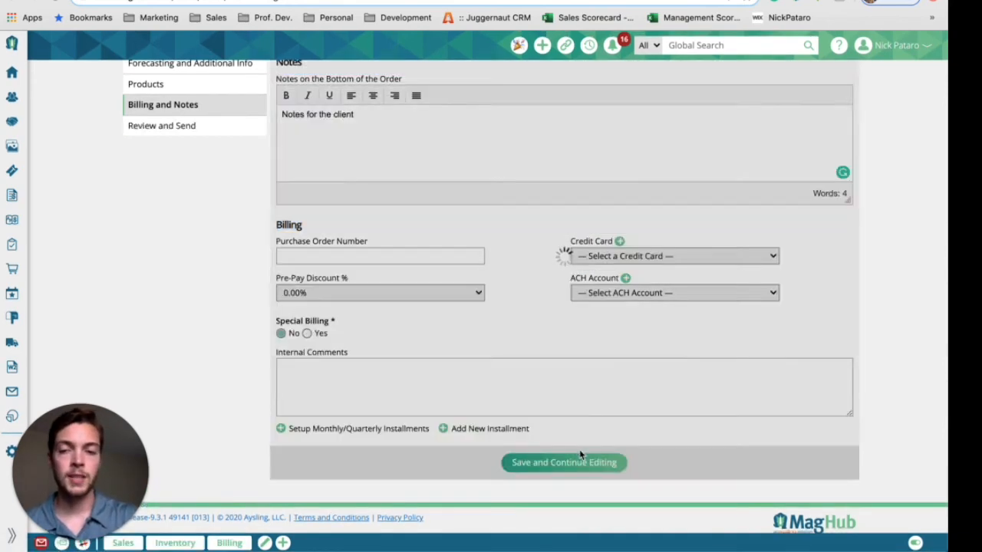
Choose the MultiMedia Proposal Template for the order document
click(427, 126)
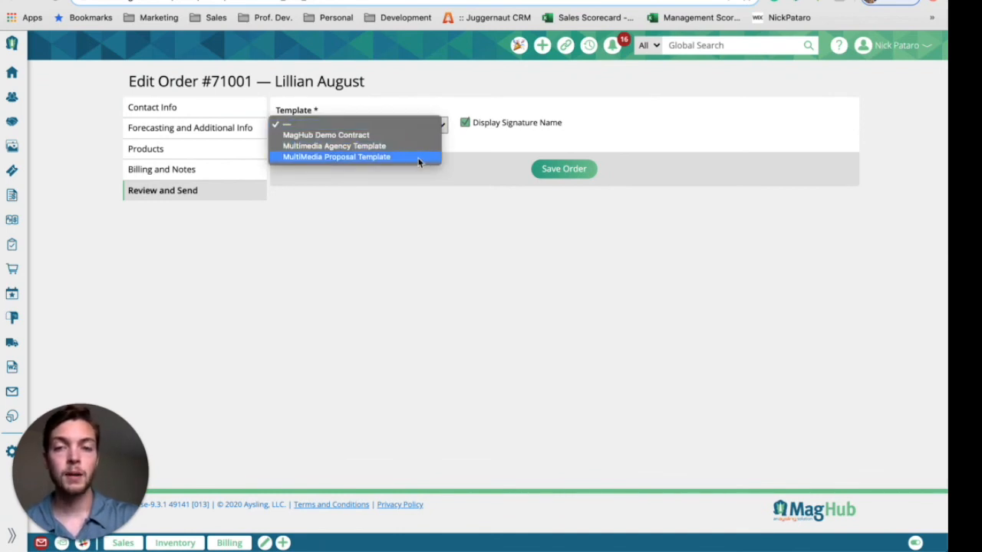
click(419, 158)
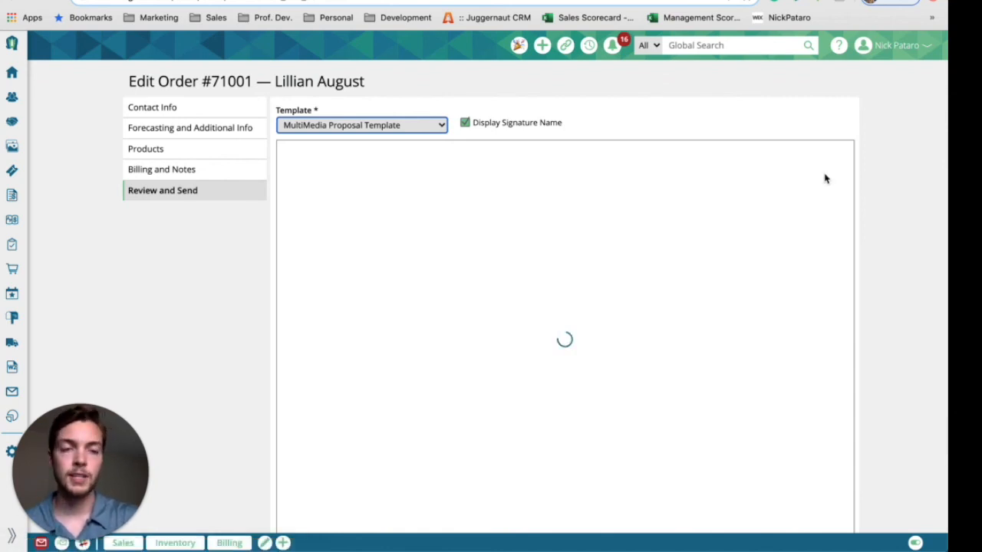
Review the generated proposal PDF, examining the print, banner and newsletter line items, totals, signature block and terms and conditions
scroll(717, 281, down, 4)
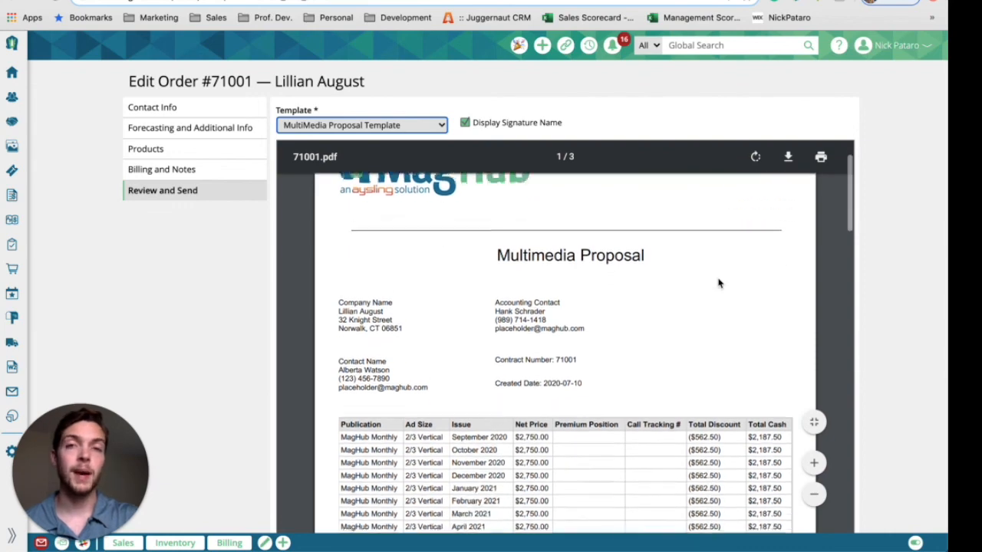
scroll(719, 283, down, 1)
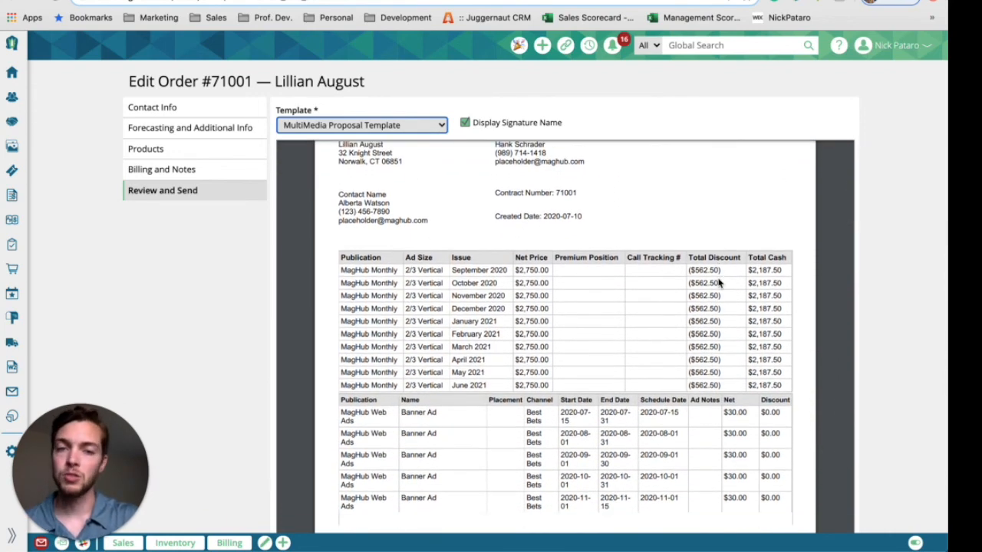
scroll(719, 280, down, 2)
scroll(719, 281, up, 2)
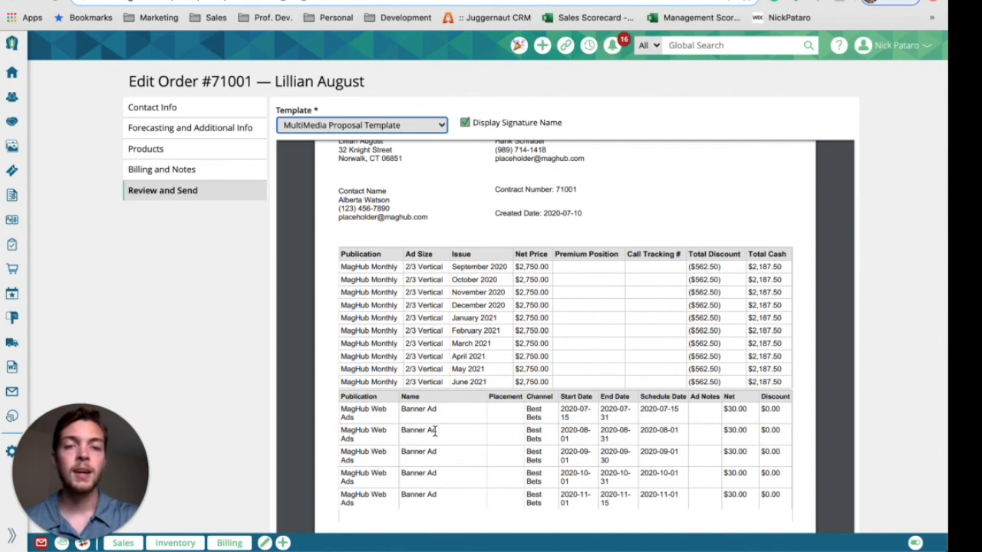
scroll(435, 431, down, 1)
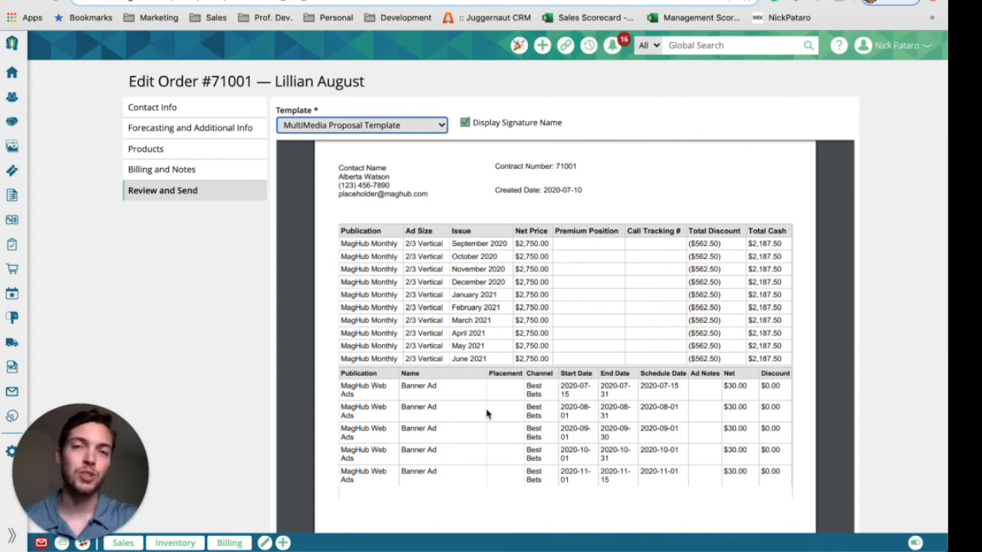
scroll(487, 414, down, 5)
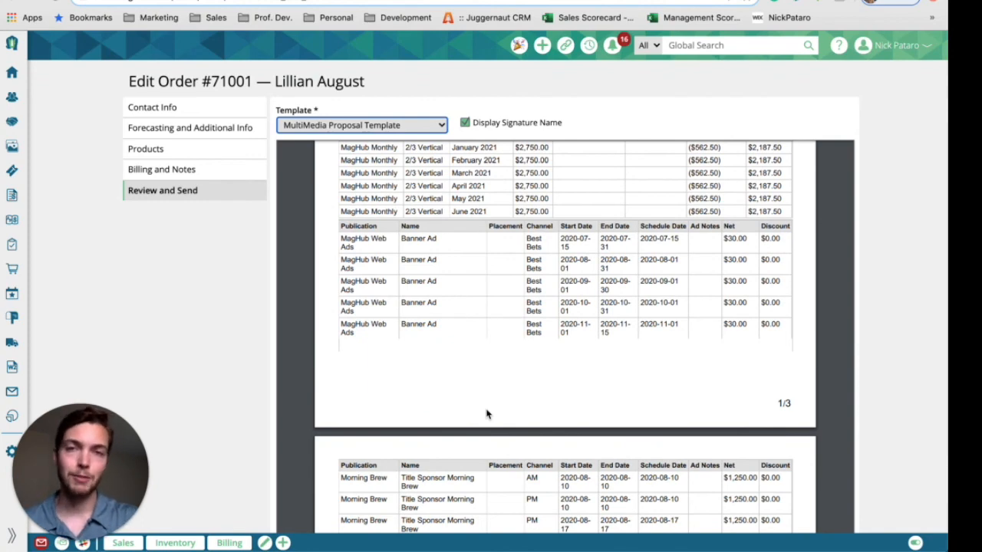
scroll(487, 414, down, 18)
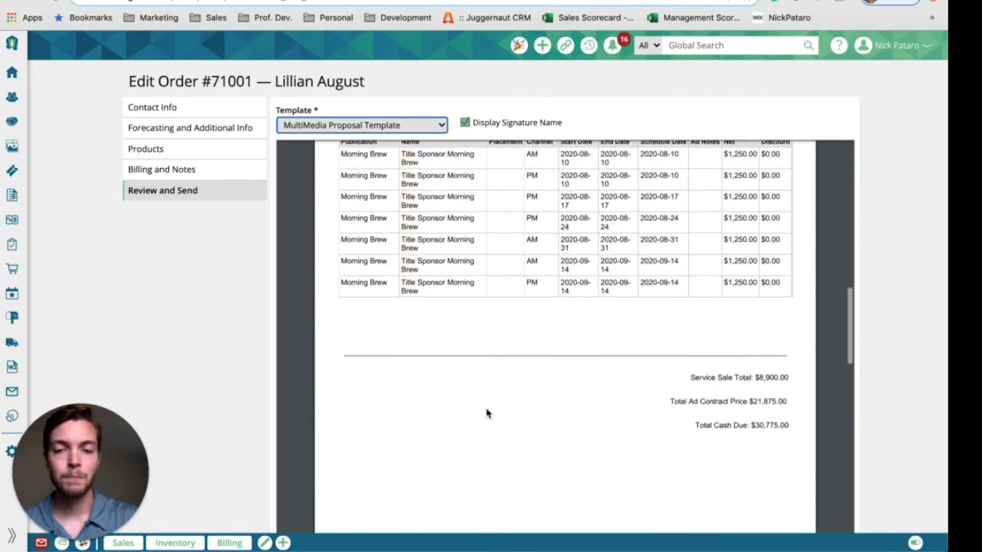
scroll(487, 415, down, 15)
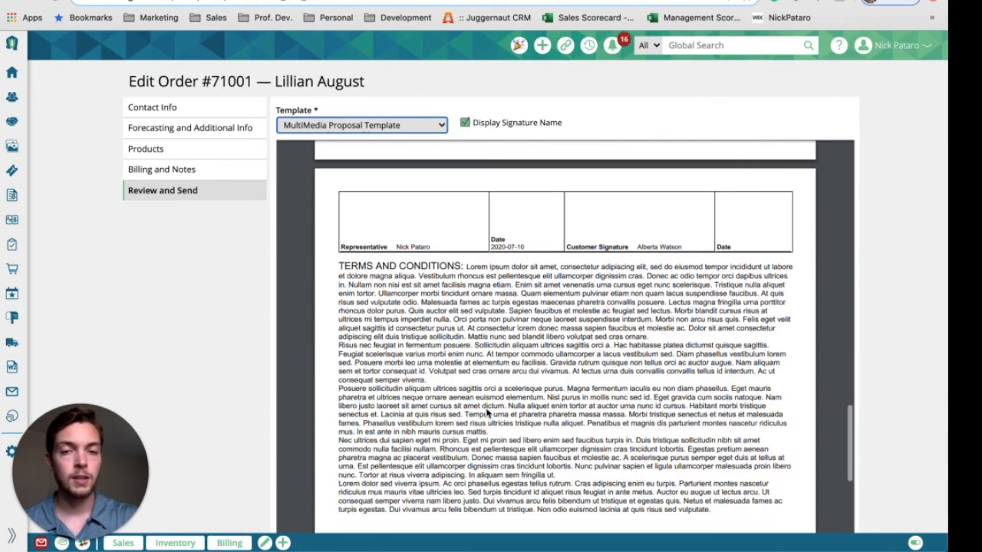
scroll(494, 196, down, 10)
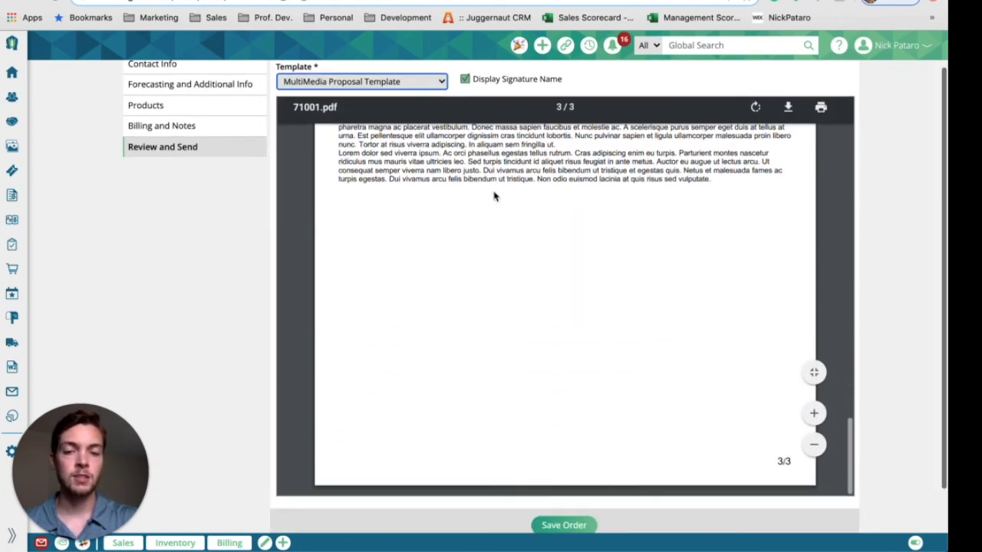